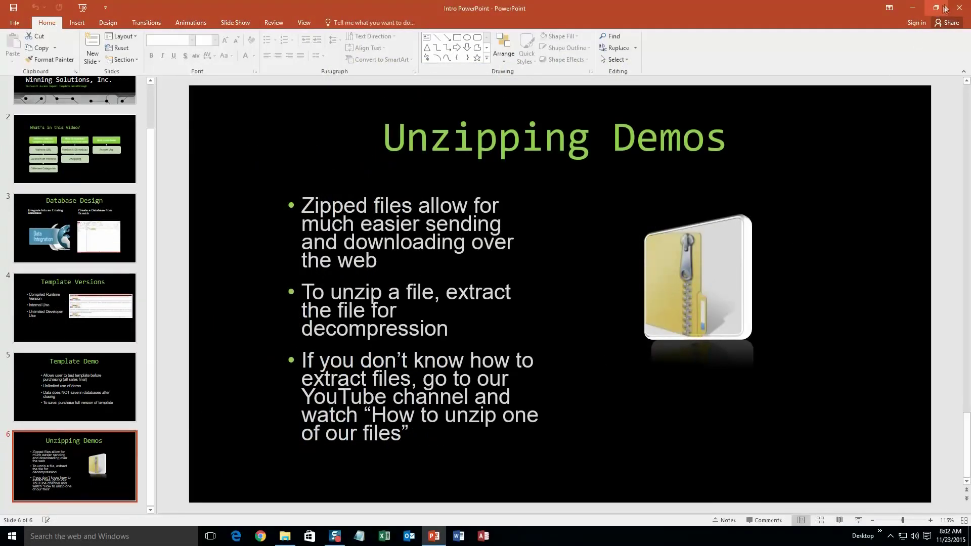
Close the introduction presentation after its Unzipping Demos slide
left_click(957, 9)
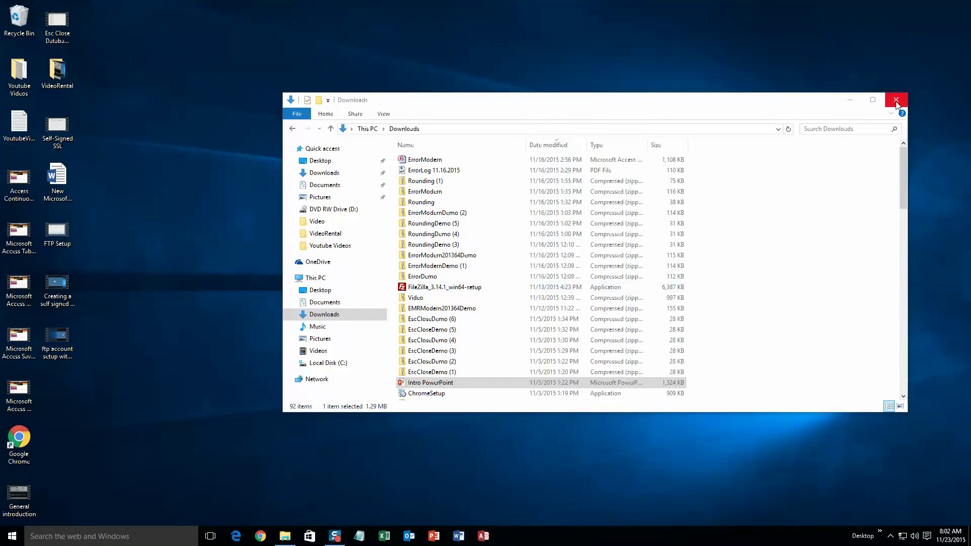
Close the Downloads folder, load microsoftaccessexpert.com in Chrome, and expand Database Templates (For Sale)
left_click(897, 100)
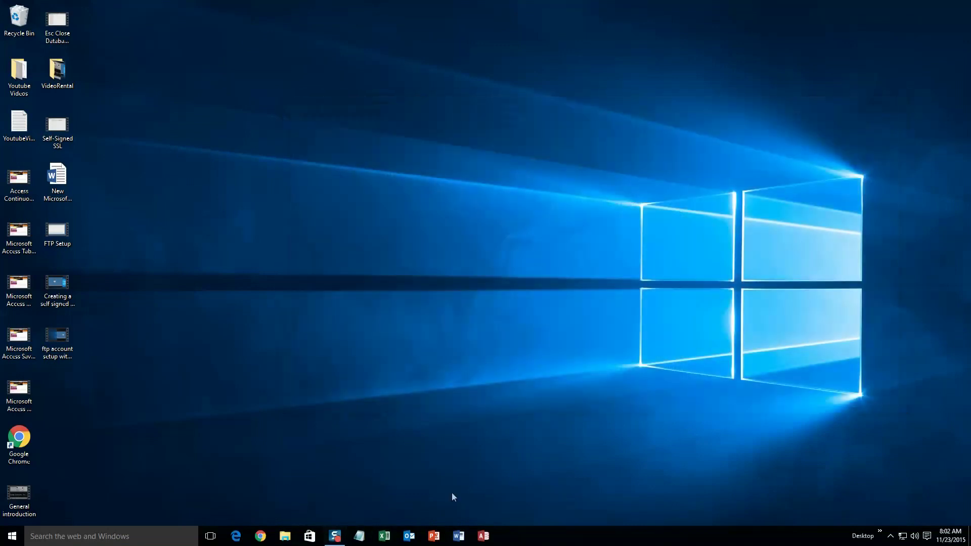
left_click(261, 536)
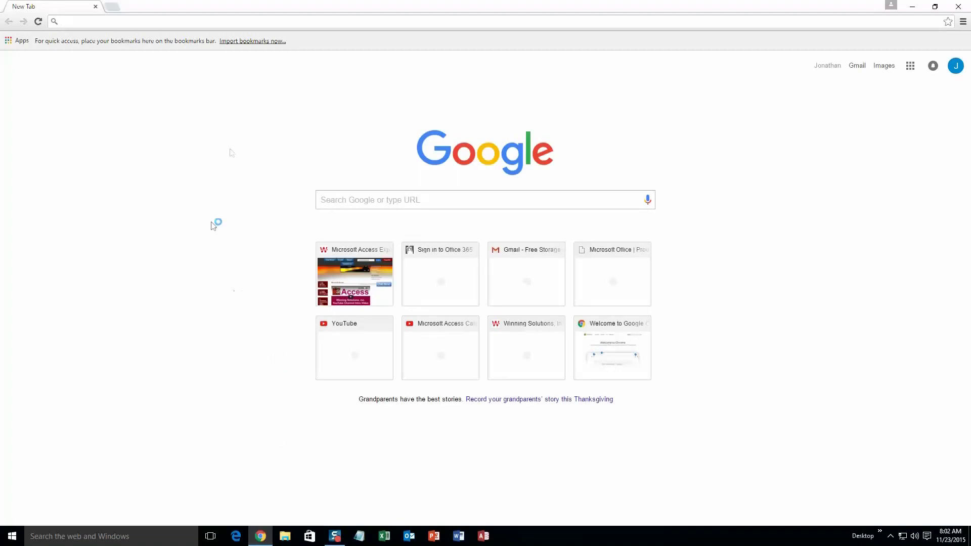
type("mic")
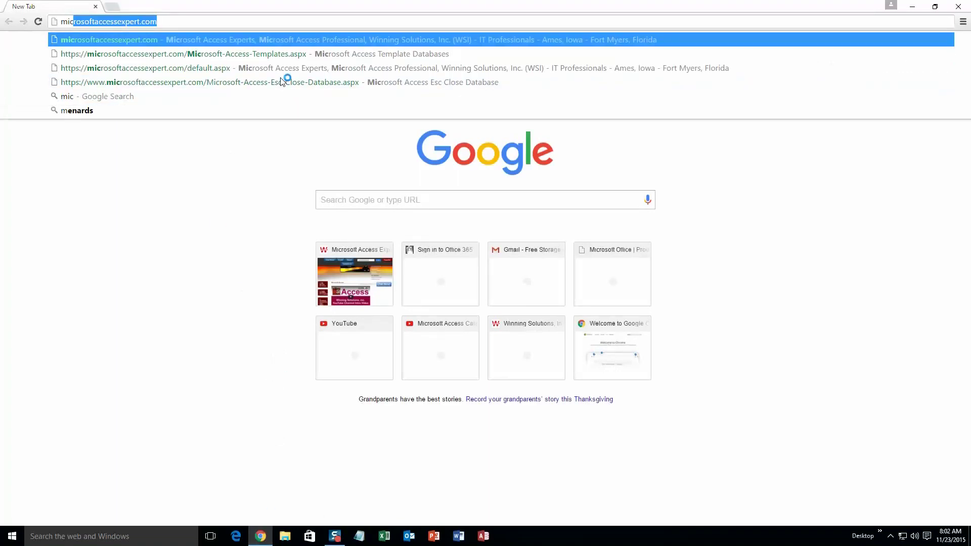
type("rosoftaccessexpert.com")
key("Return")
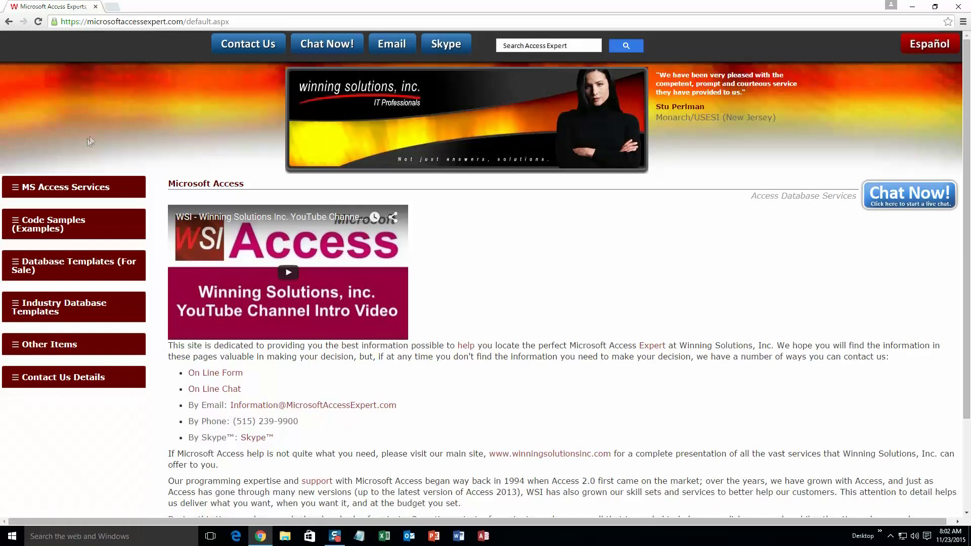
left_click(55, 266)
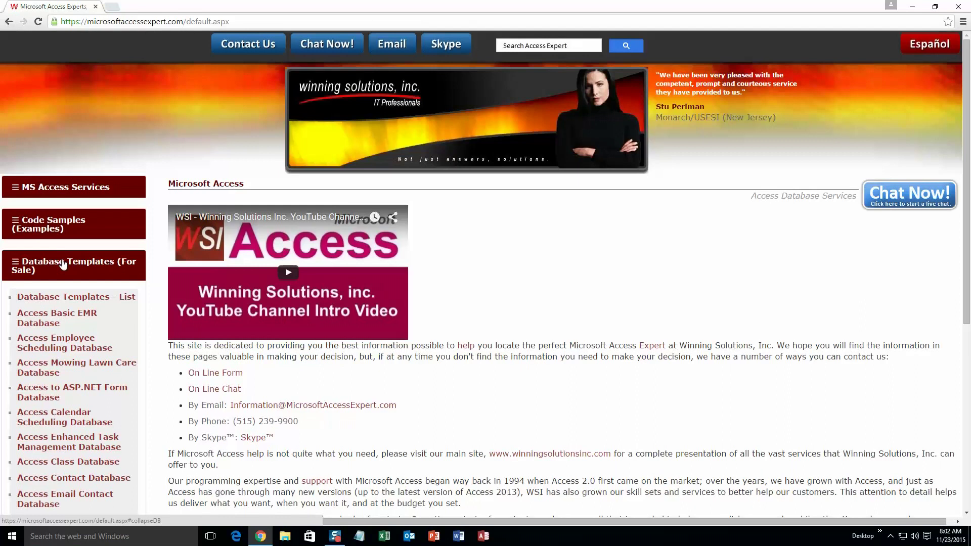
From the template list, download the Doctor Appointment Tracking Database's Access 2010/2013/2016 demo
left_click(66, 297)
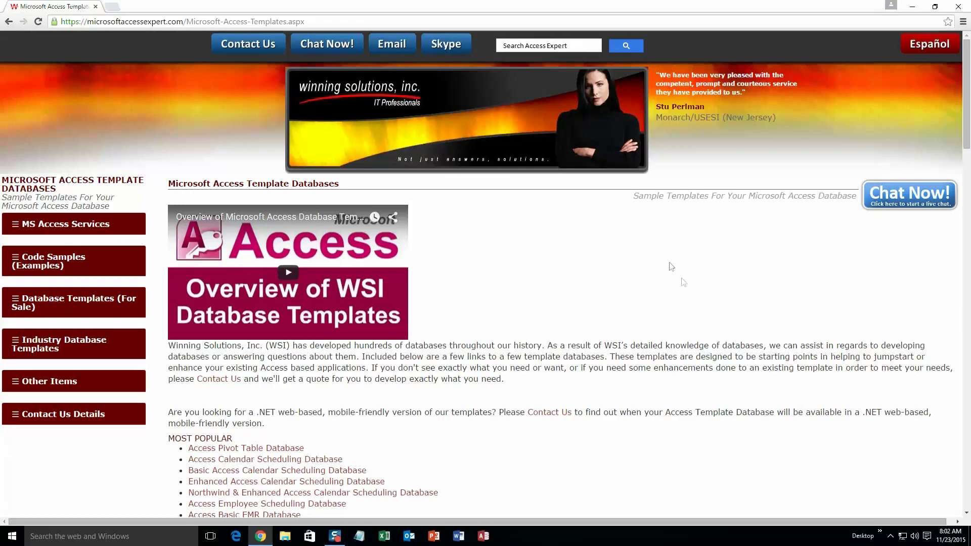
scroll(562, 314, "down", 2)
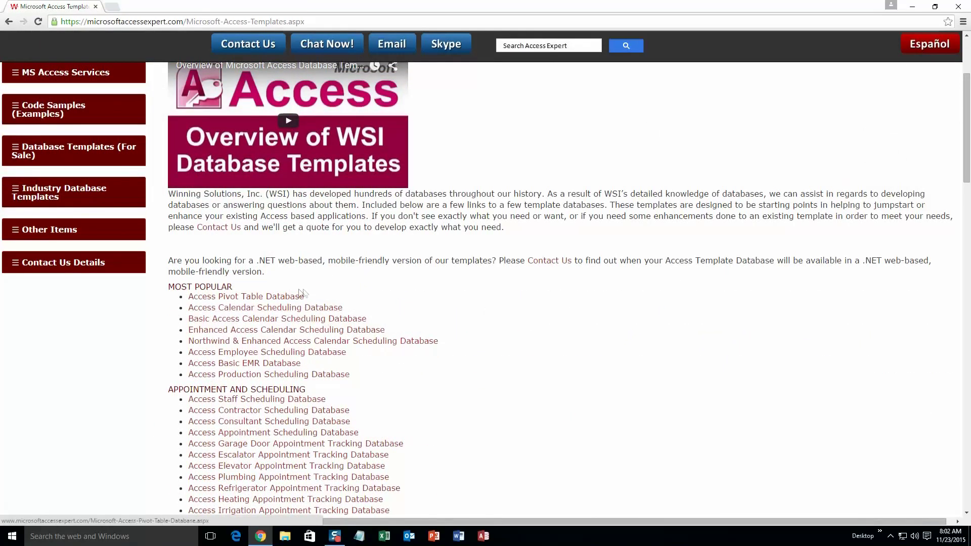
scroll(311, 300, "down", 3)
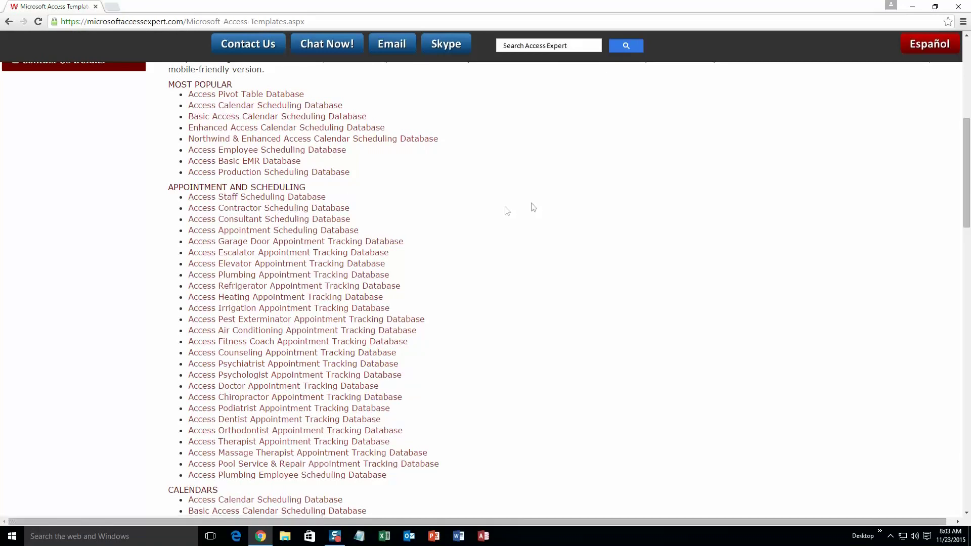
scroll(471, 258, "down", 2)
scroll(470, 258, "down", 2)
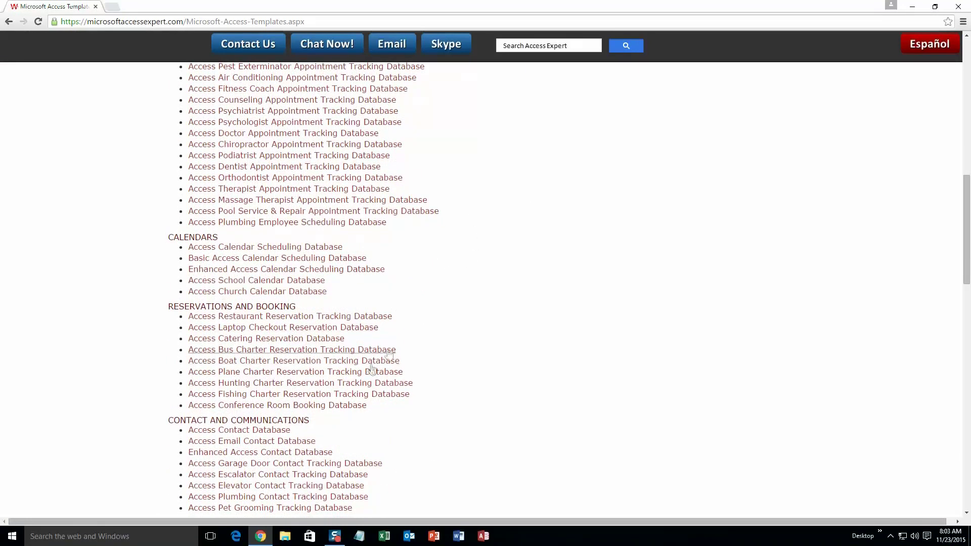
scroll(404, 348, "down", 2)
scroll(404, 348, "down", 1)
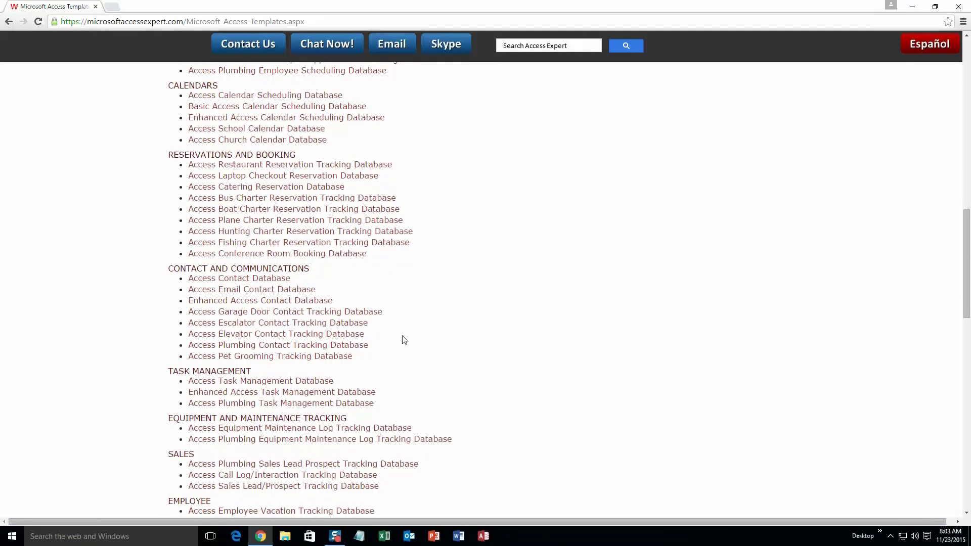
scroll(403, 339, "down", 2)
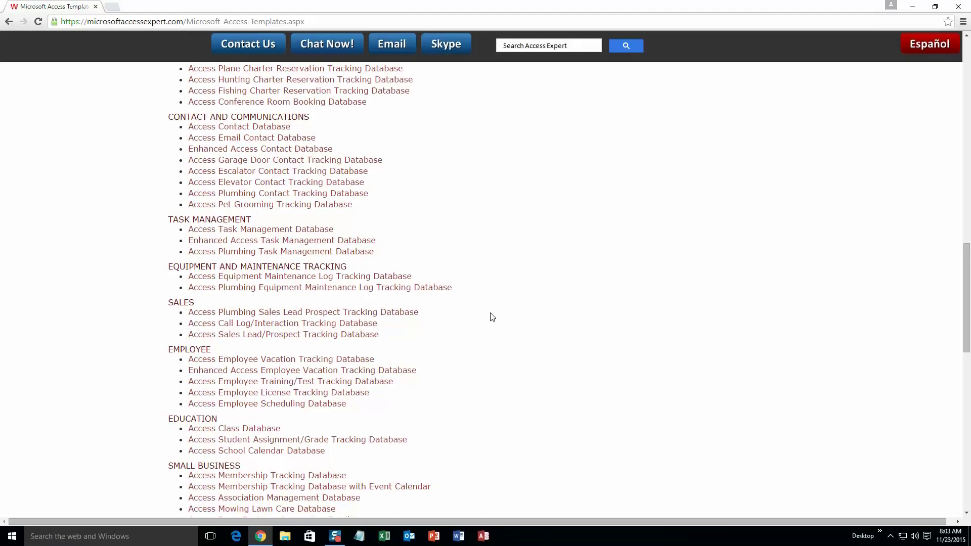
scroll(524, 364, "down", 2)
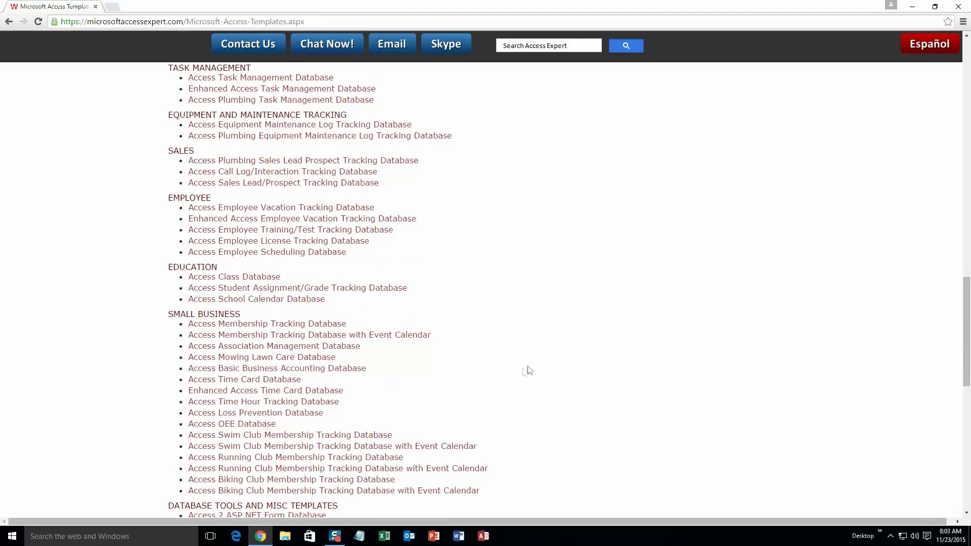
scroll(529, 364, "down", 1)
scroll(529, 363, "down", 1)
scroll(529, 363, "down", 1)
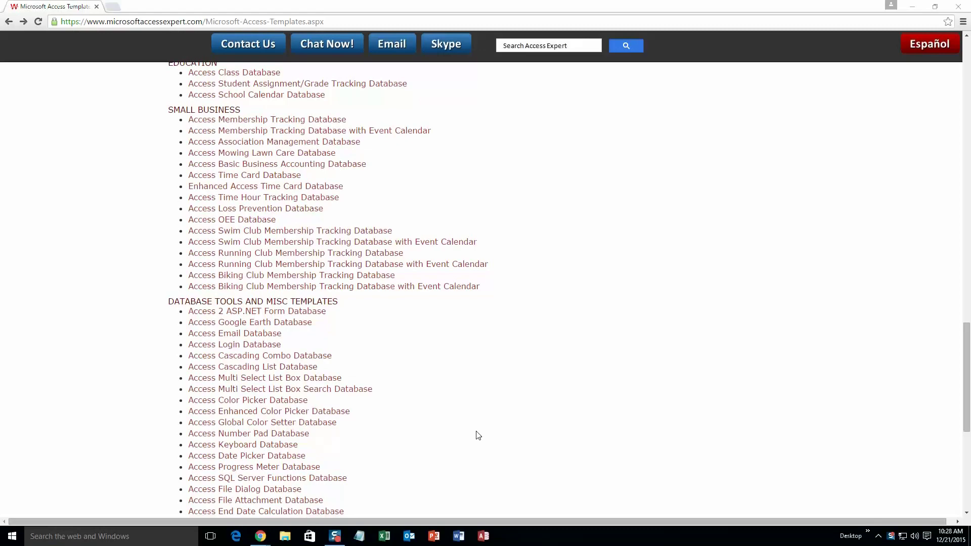
scroll(478, 436, "up", 5)
scroll(478, 436, "up", 5)
scroll(478, 436, "up", 5)
scroll(478, 436, "up", 5)
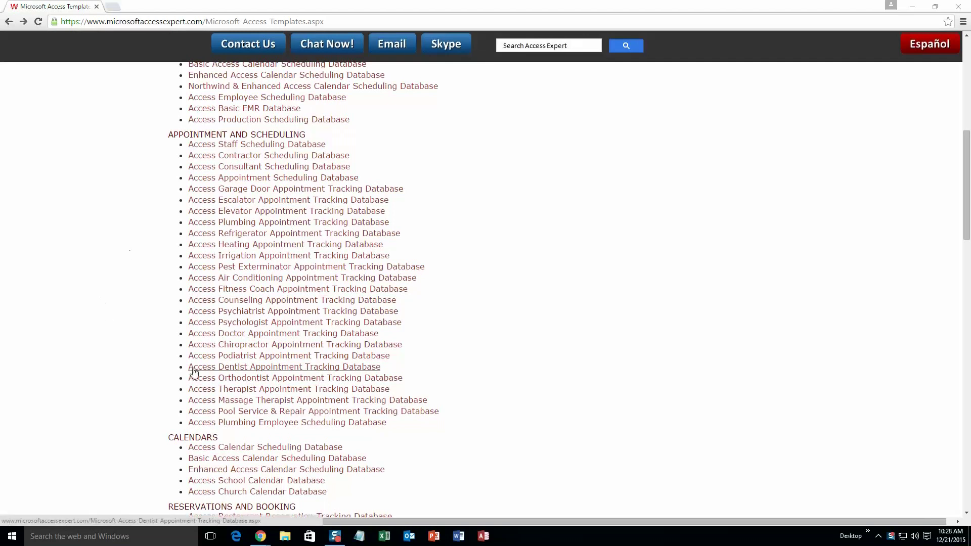
left_click(223, 335)
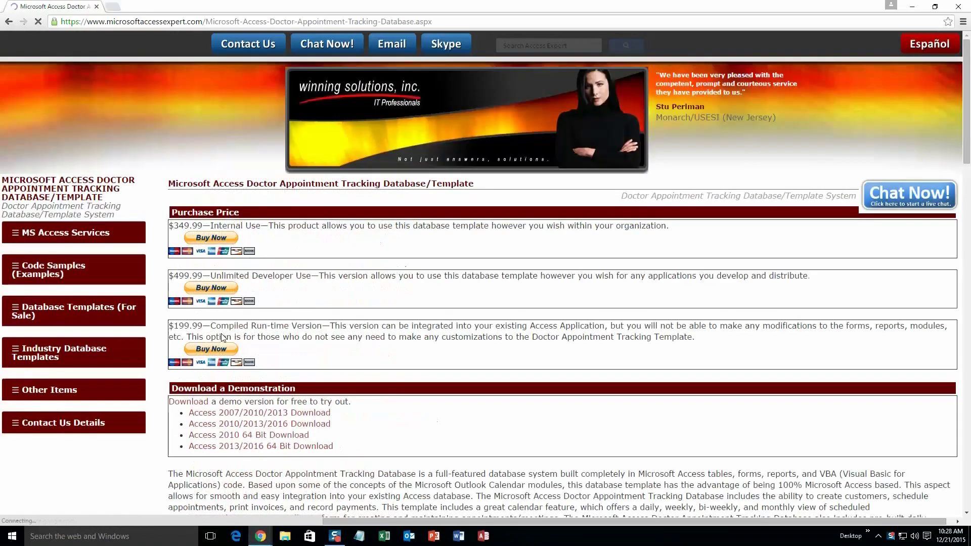
scroll(344, 363, "down", 2)
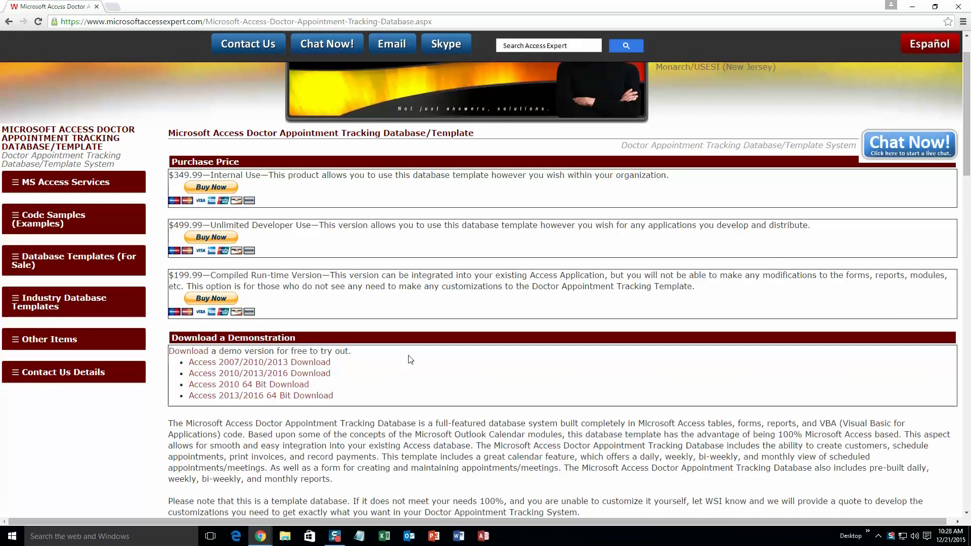
left_click(306, 373)
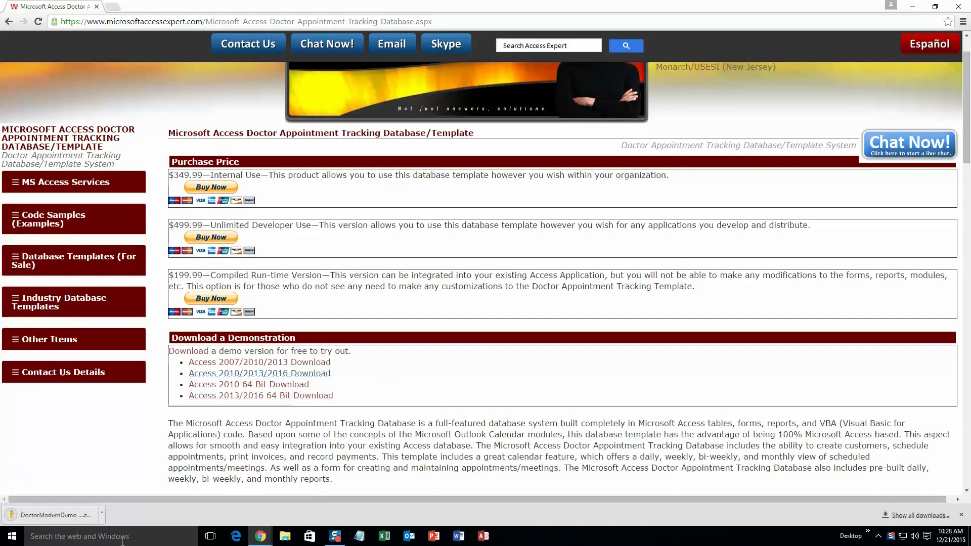
Extract the DoctorModernDemo zip to the suggested folder and open the extracted database
left_click(53, 515)
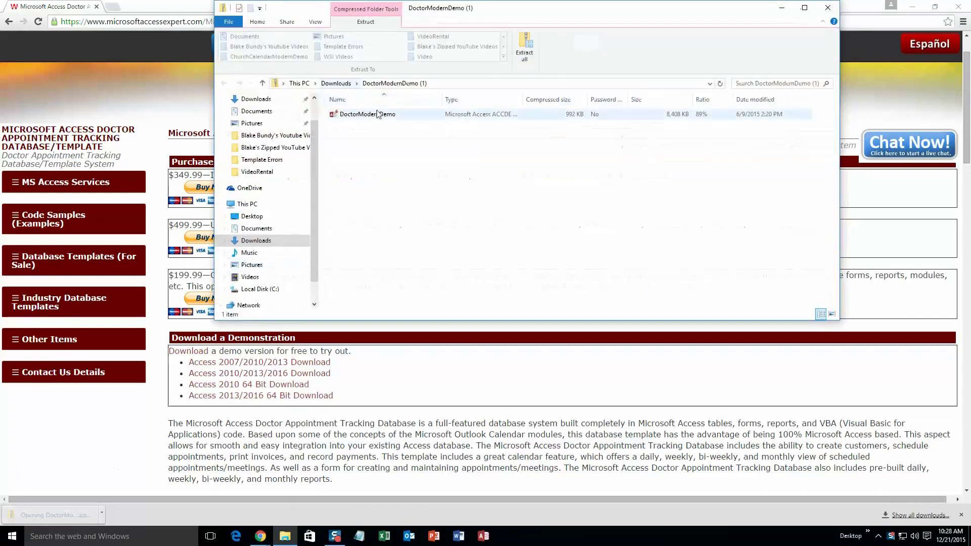
left_click(368, 114)
left_click(531, 47)
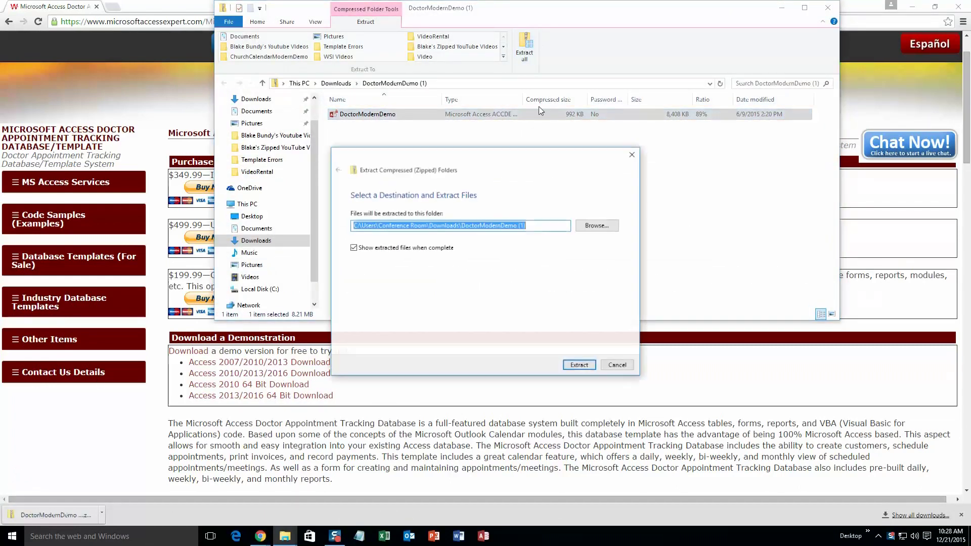
left_click(577, 365)
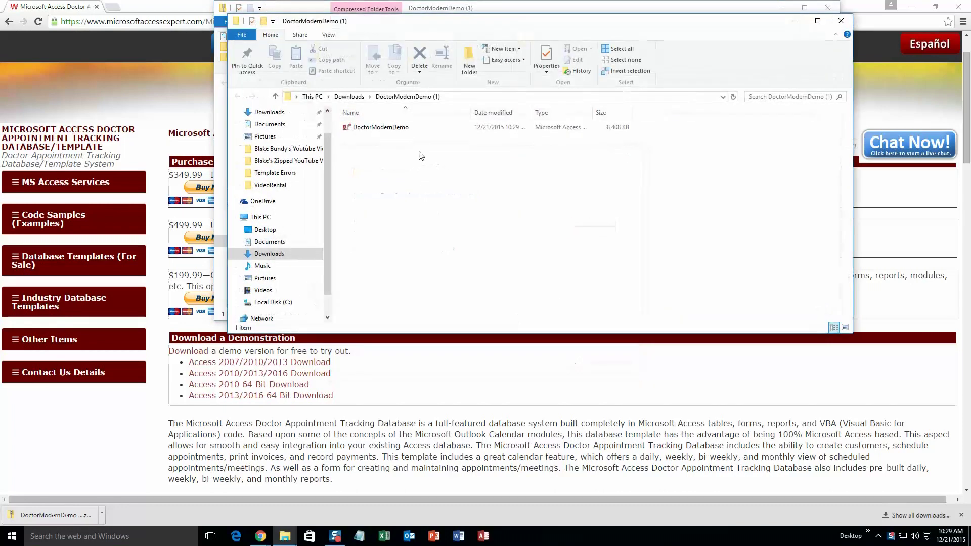
double_click(396, 129)
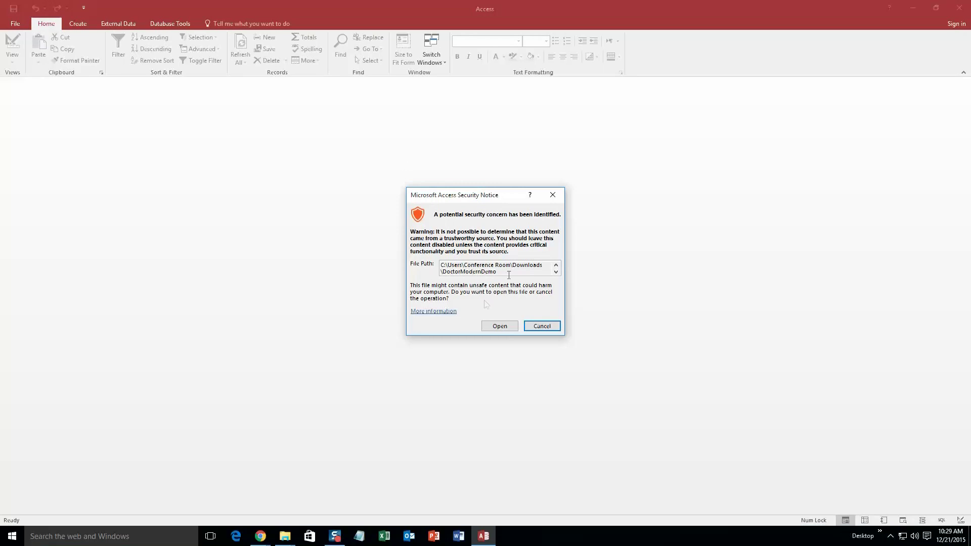
Accept the Security Notice with Open and close the Demo version popup
left_click(499, 326)
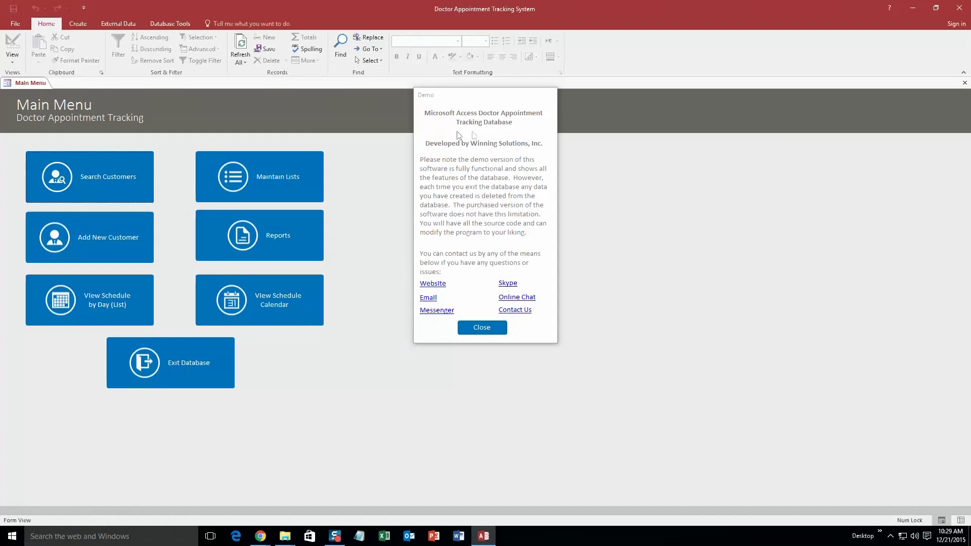
left_click(481, 328)
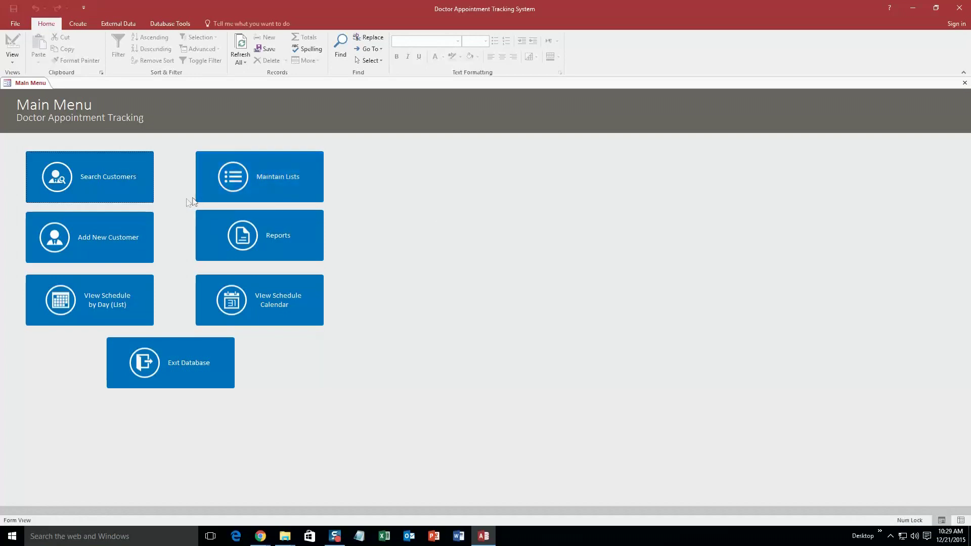
Start a new customer record for Billy Joel, entering his name and email
left_click(124, 244)
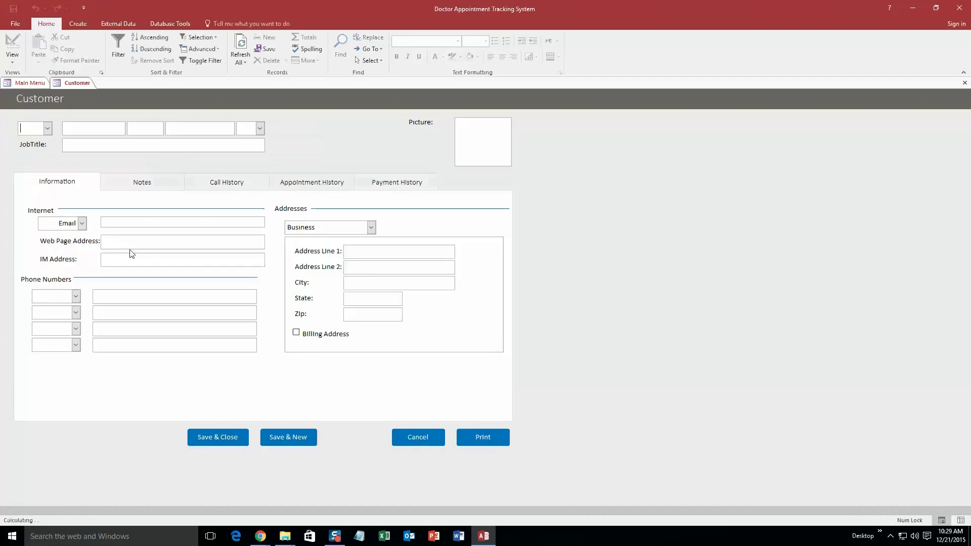
left_click(86, 131)
type("Billy")
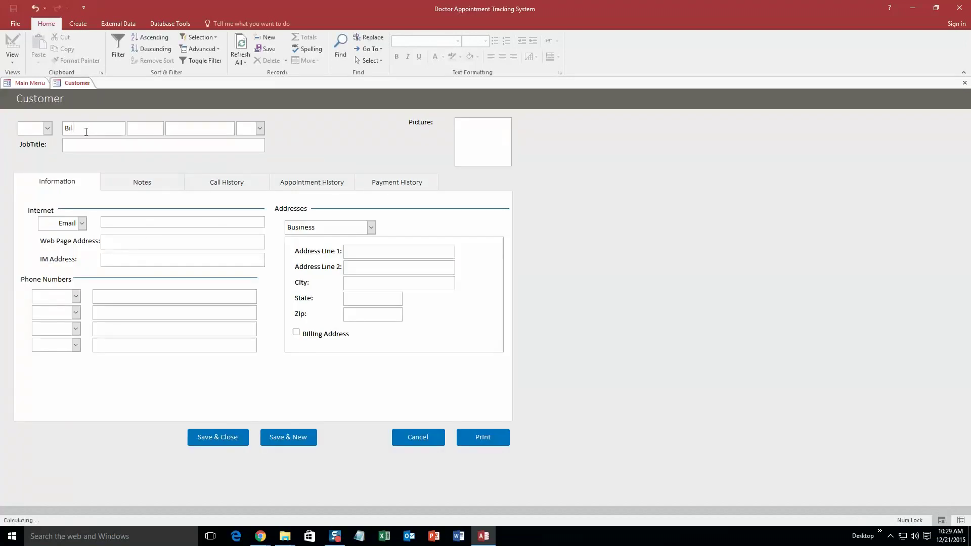
key("Tab")
type("Joel")
left_click(111, 221)
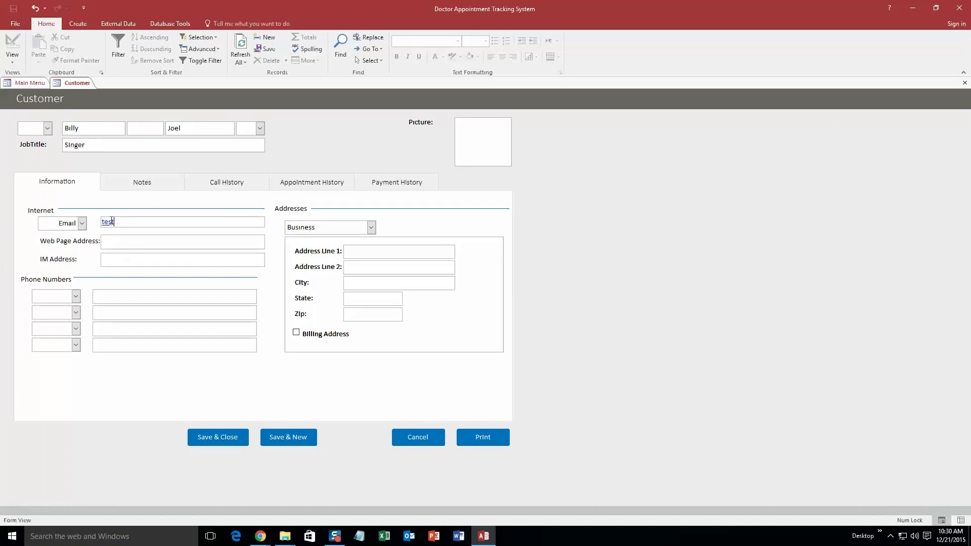
type(".com")
left_click(76, 296)
left_click(48, 308)
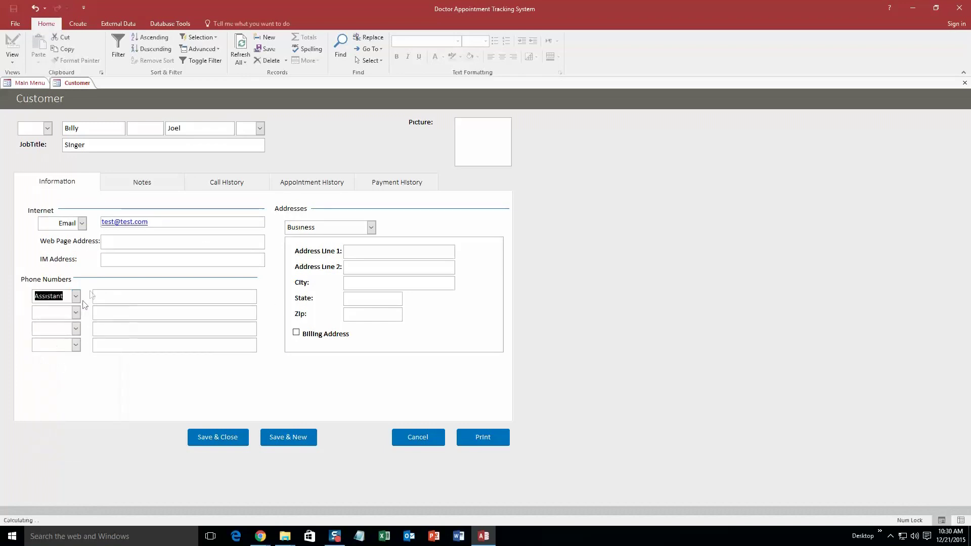
left_click(113, 297)
type("111) 111-1")
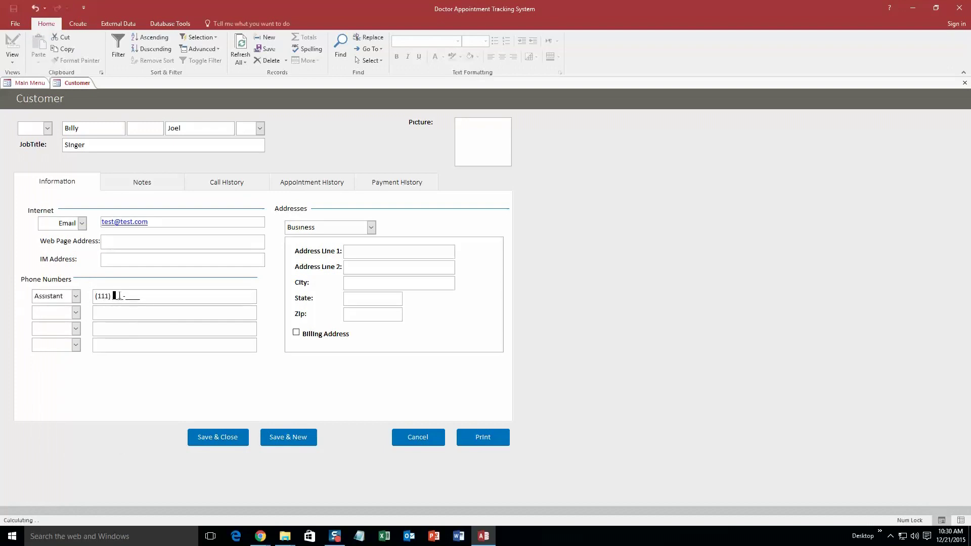
type("11")
left_click(372, 228)
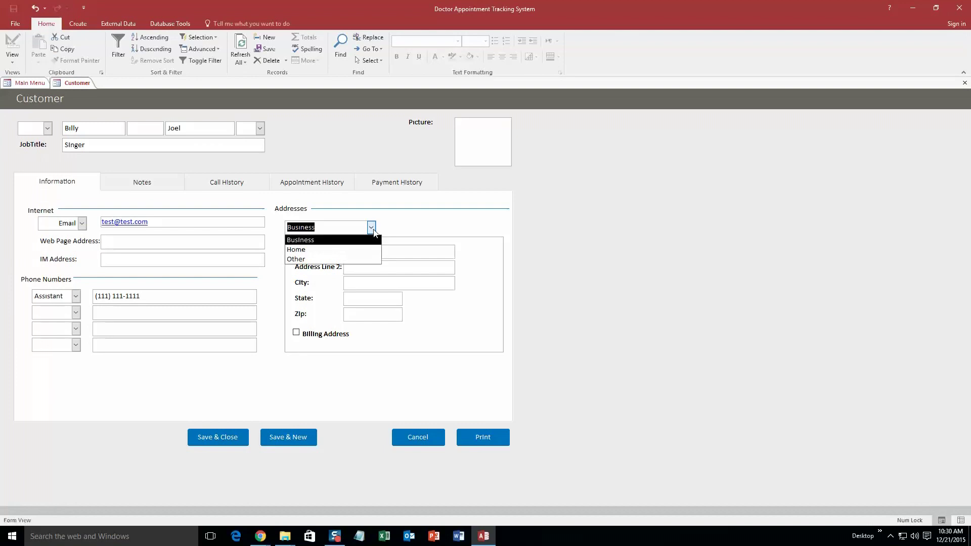
left_click(372, 228)
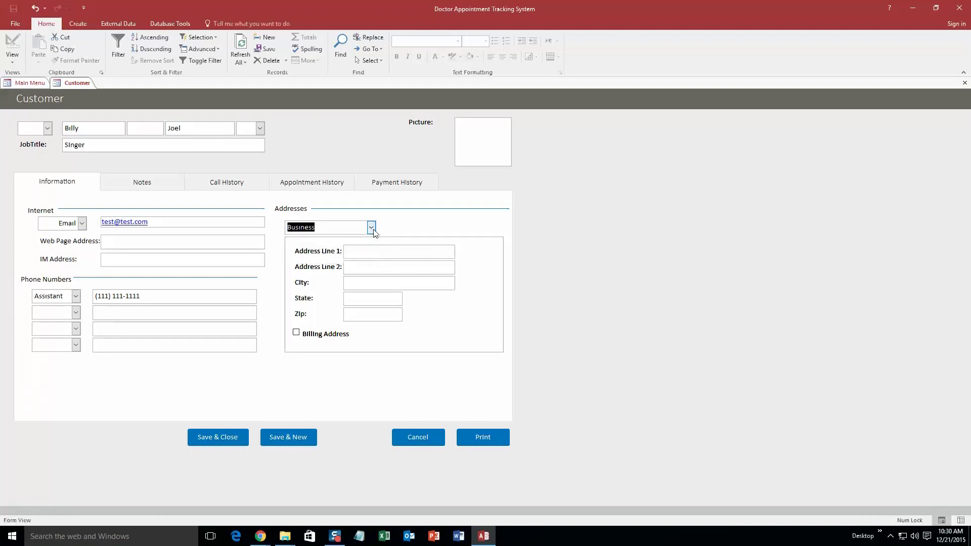
Review the Notes, Calls, Appointments and Payments tabs, then save and close the record
left_click(142, 182)
left_click(227, 183)
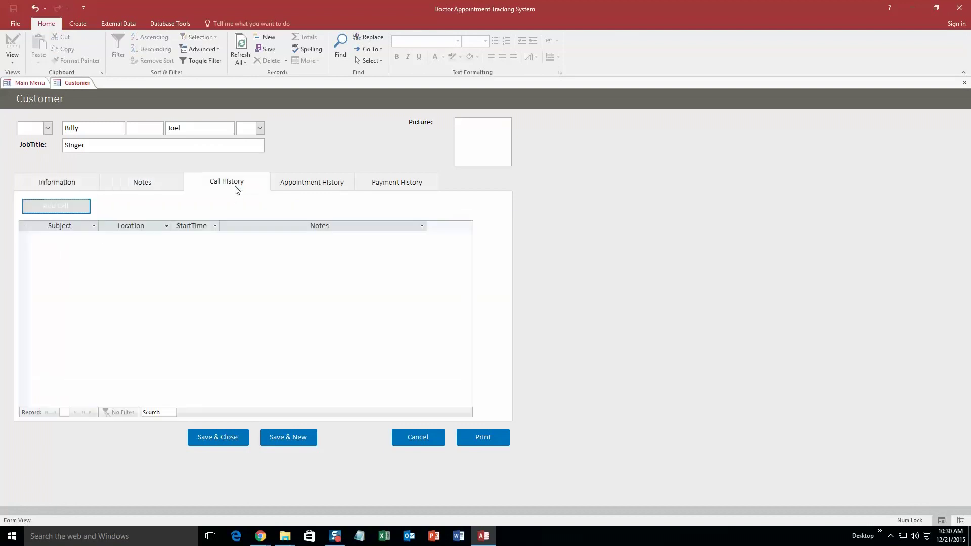
left_click(300, 186)
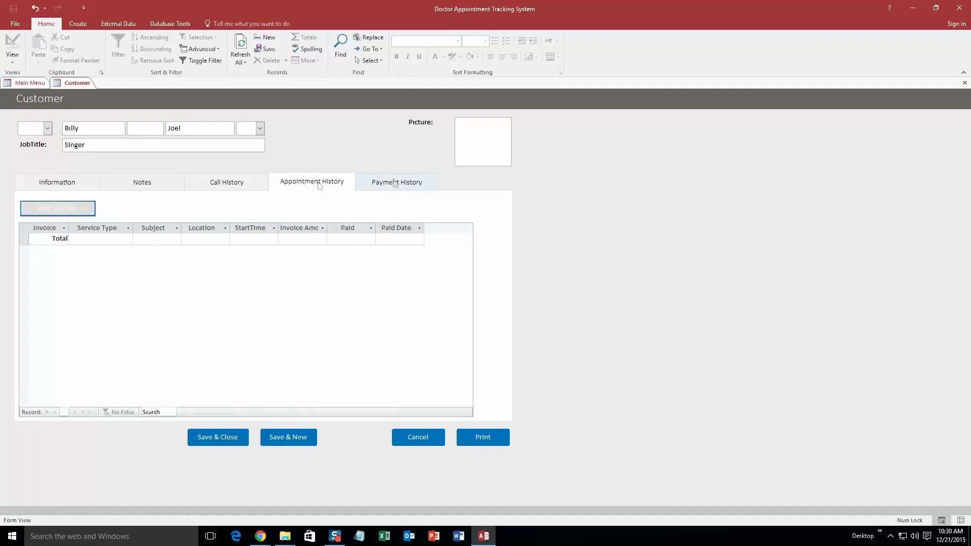
left_click(421, 183)
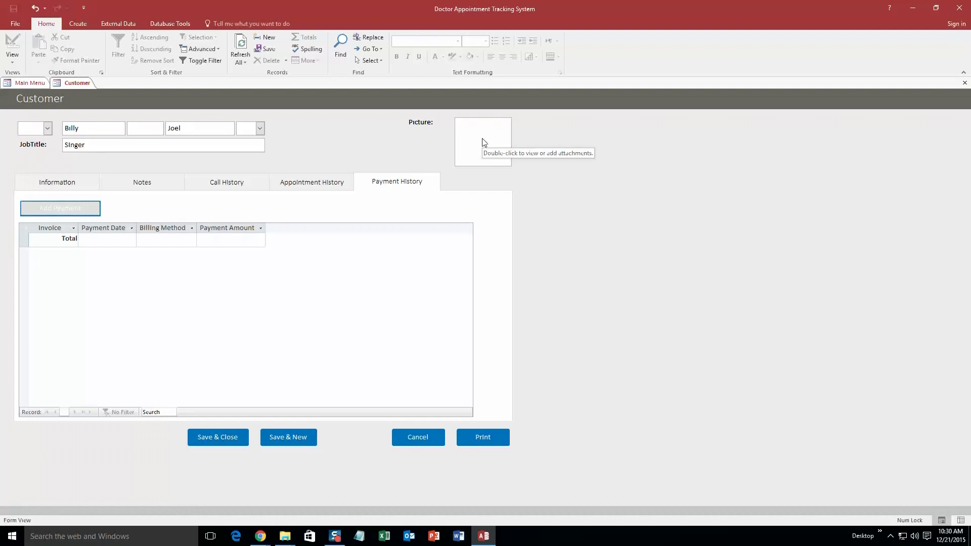
left_click(206, 442)
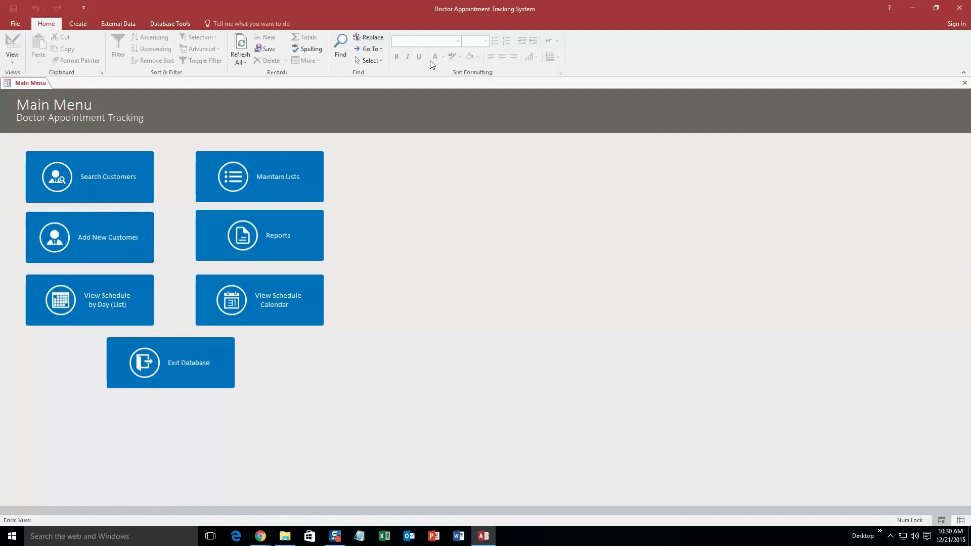
left_click(90, 177)
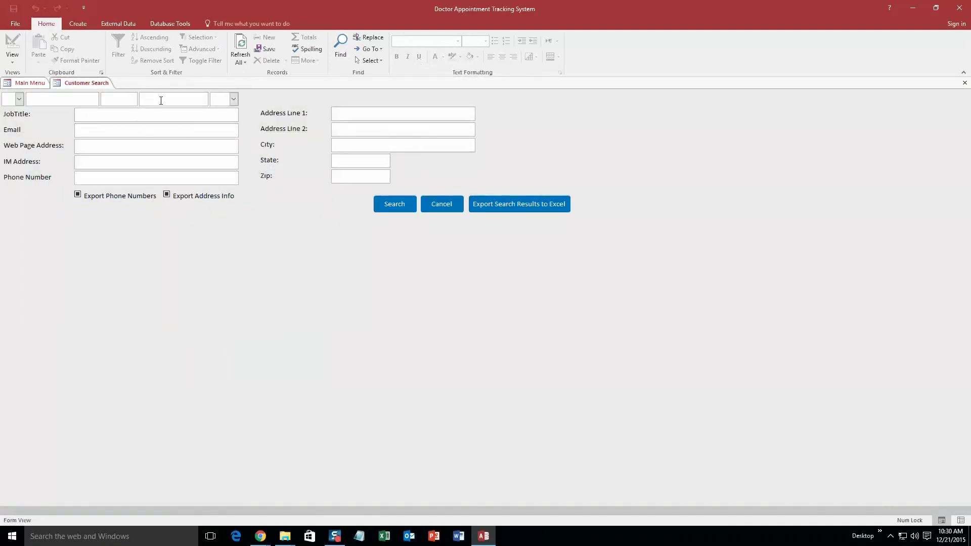
type("Joel")
left_click(395, 204)
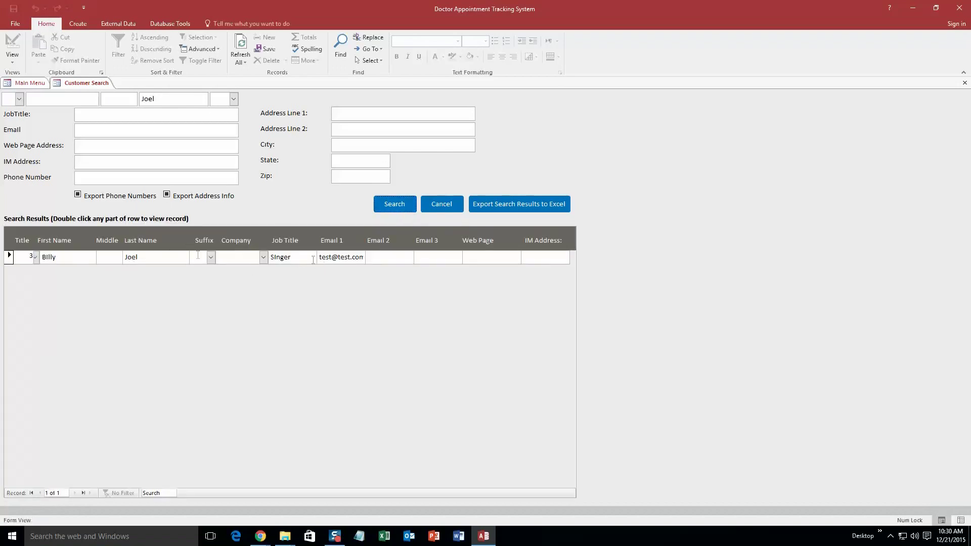
double_click(170, 259)
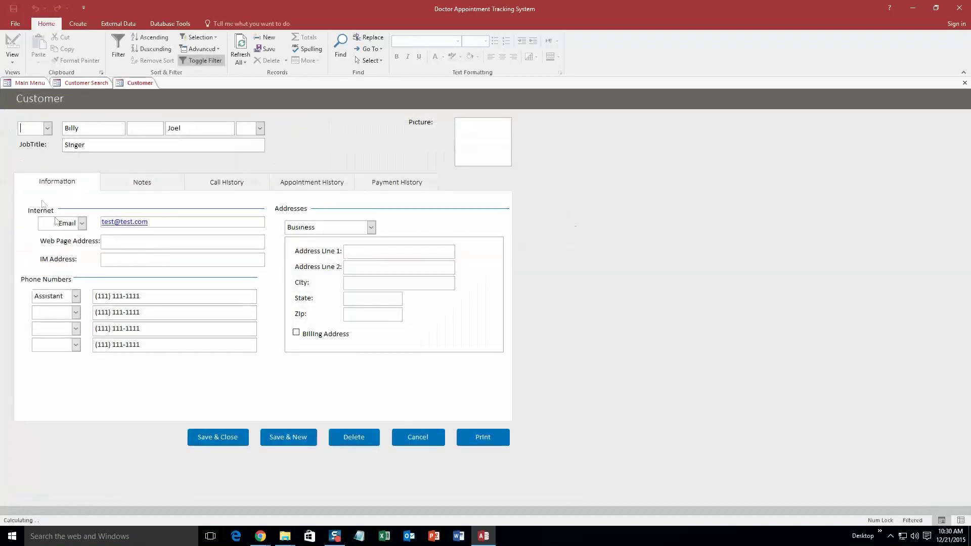
left_click(421, 443)
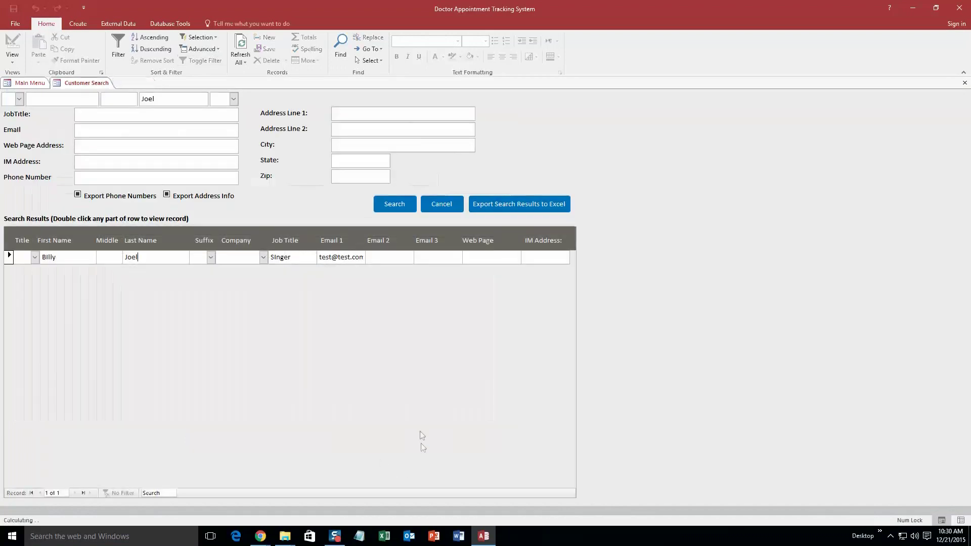
right_click(76, 83)
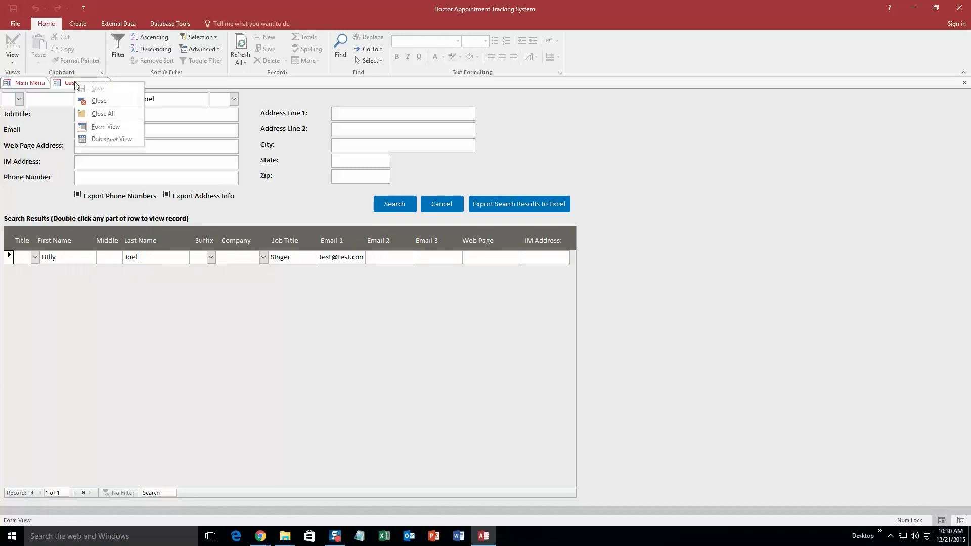
left_click(95, 99)
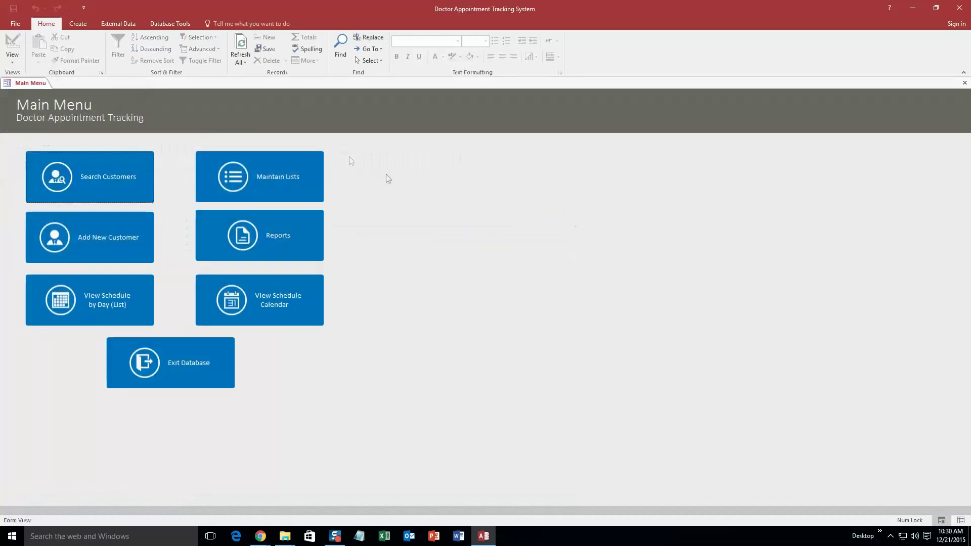
Open the Schedule Calendar, try Month and Bi-Weekly views, then switch to Day view
left_click(269, 293)
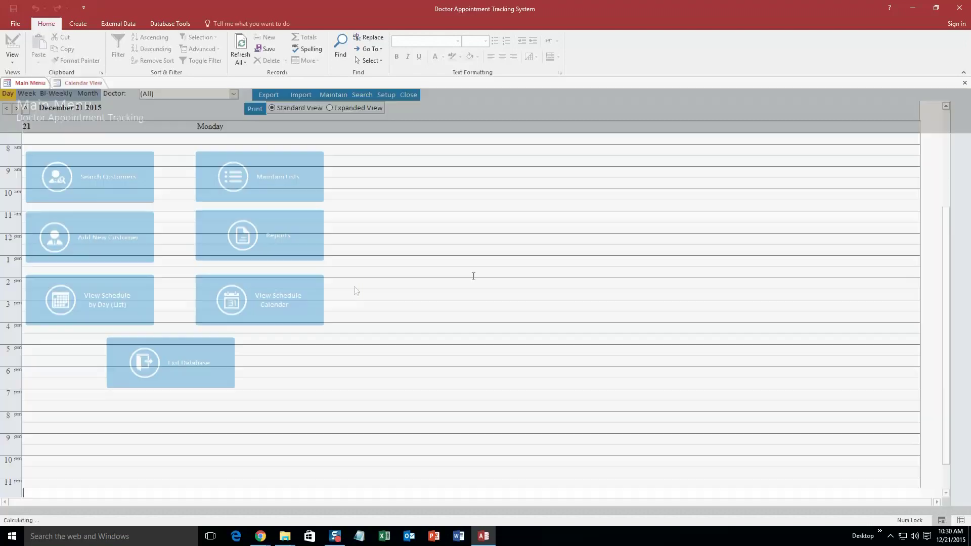
left_click(87, 93)
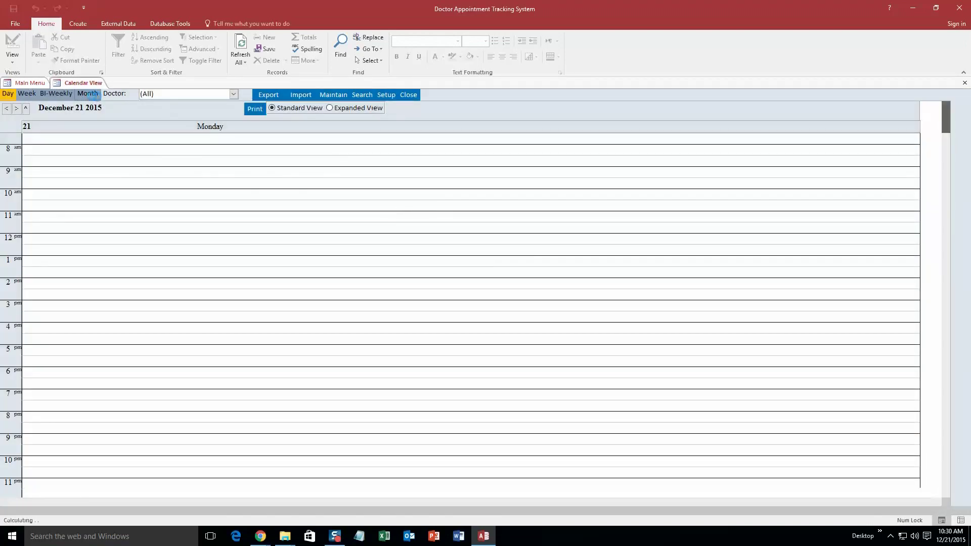
left_click(47, 94)
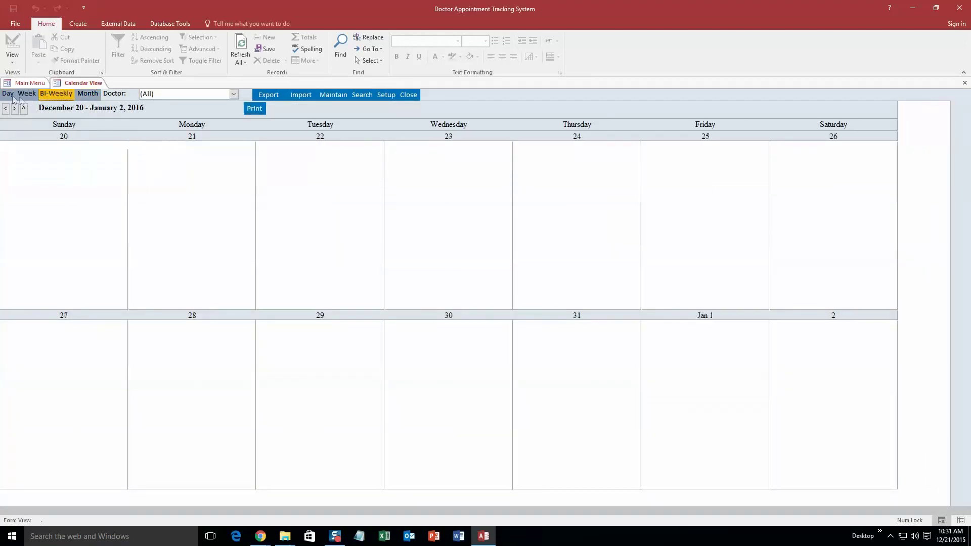
left_click(6, 93)
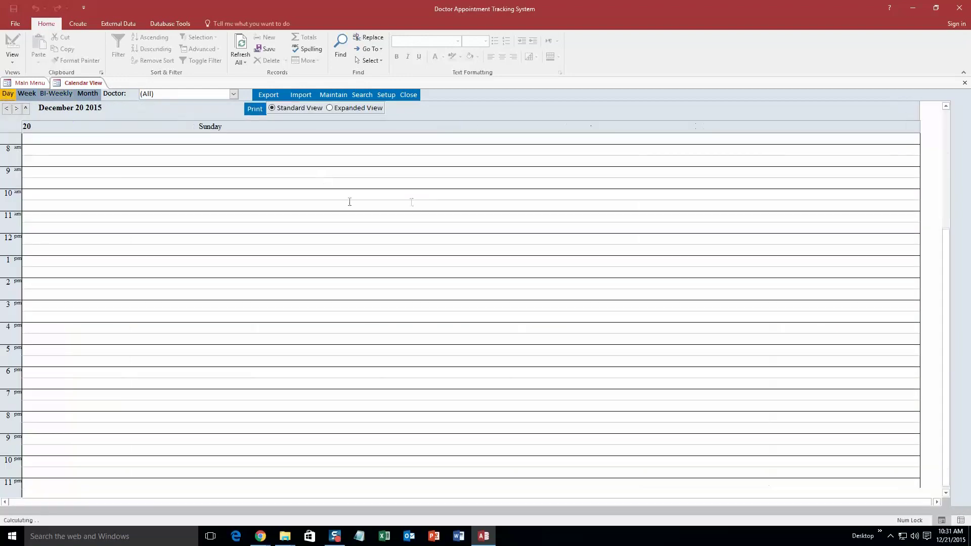
Start an 8 AM appointment with Billy Joel as customer and Person 1 as doctor
double_click(38, 149)
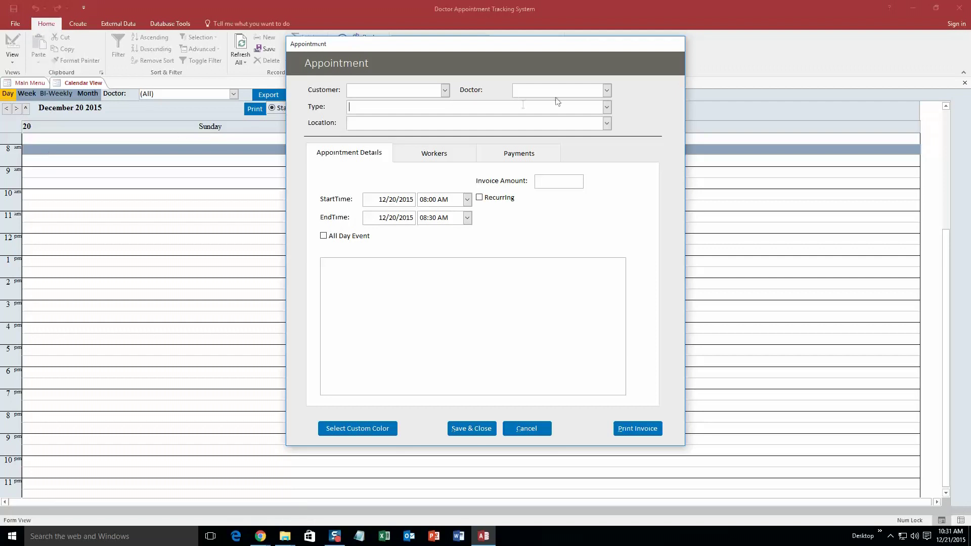
left_click(445, 91)
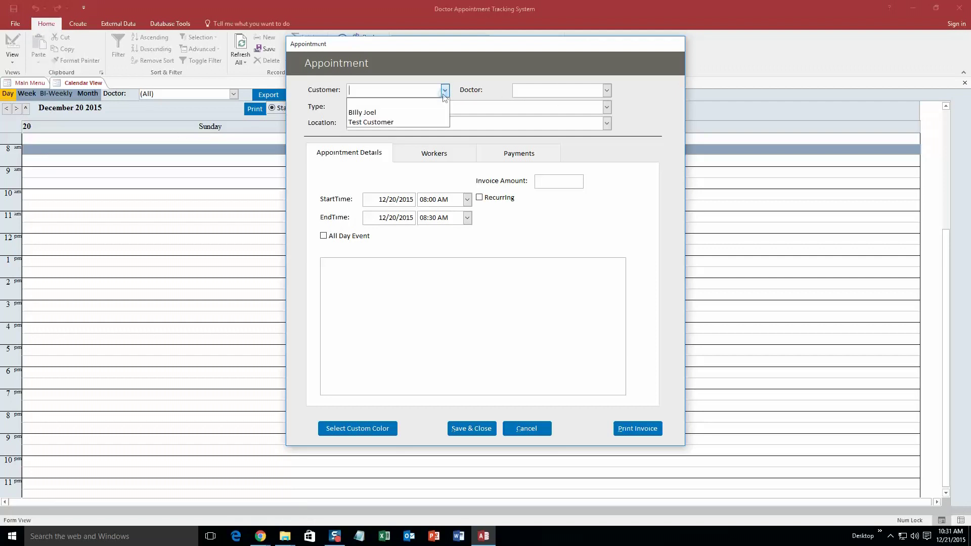
left_click(384, 114)
left_click(607, 90)
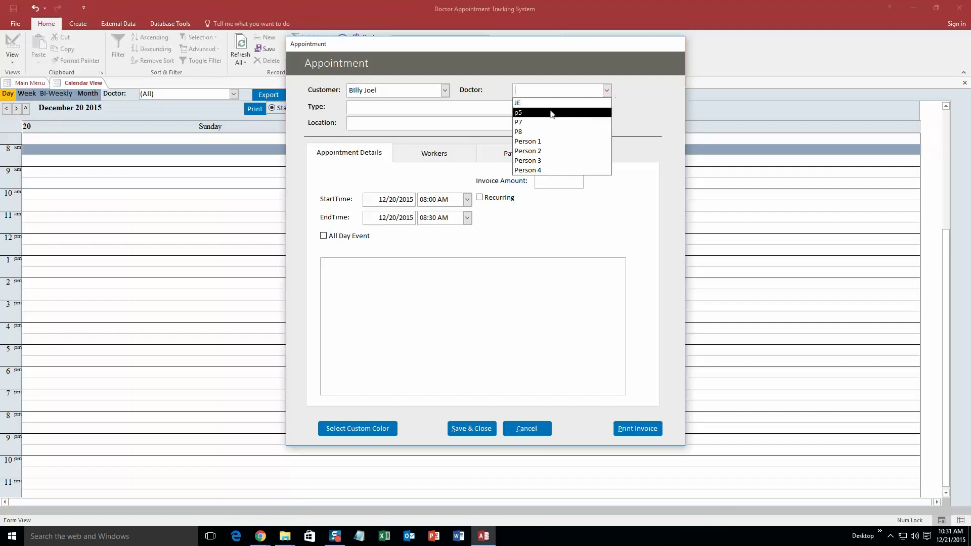
left_click(528, 141)
left_click(606, 91)
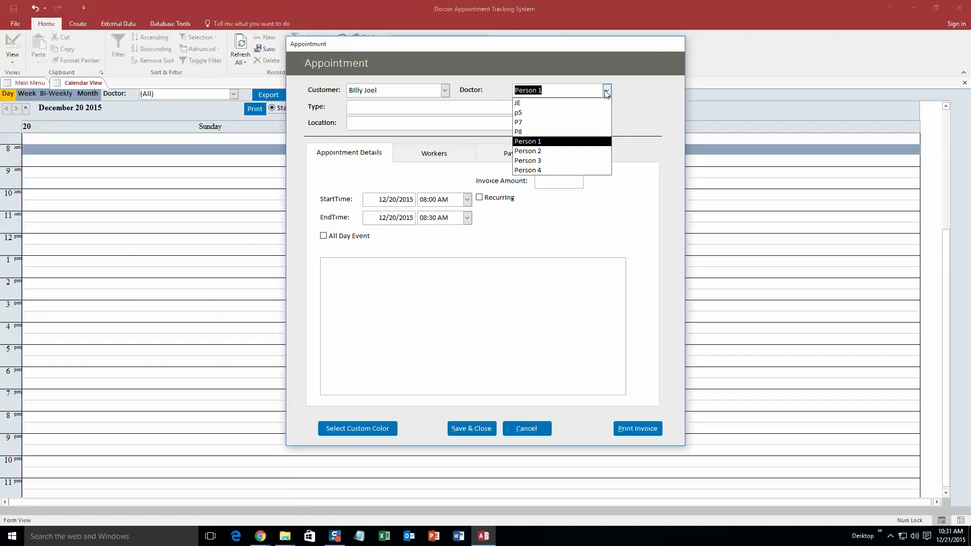
left_click(606, 92)
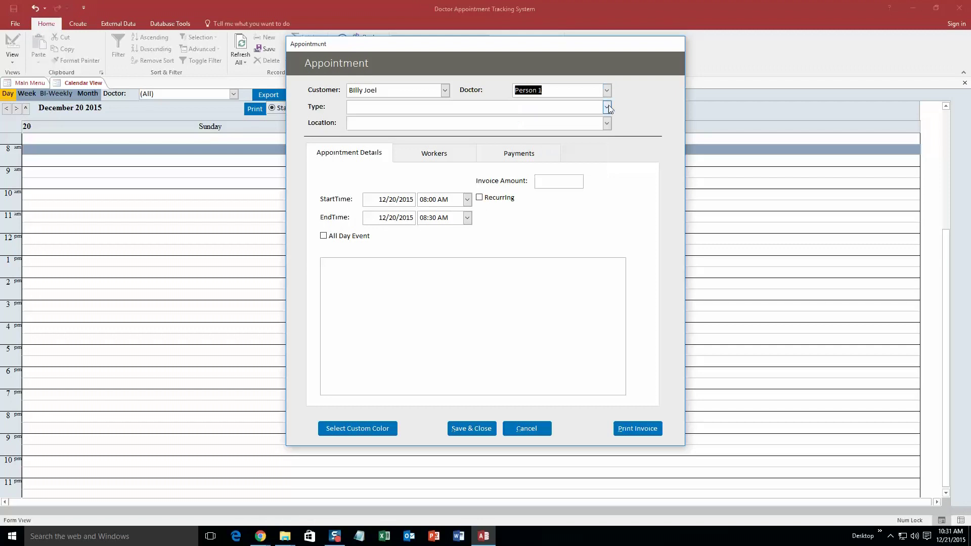
Make it a Blood Draw at Location 1 ending at 09:00 AM
left_click(608, 106)
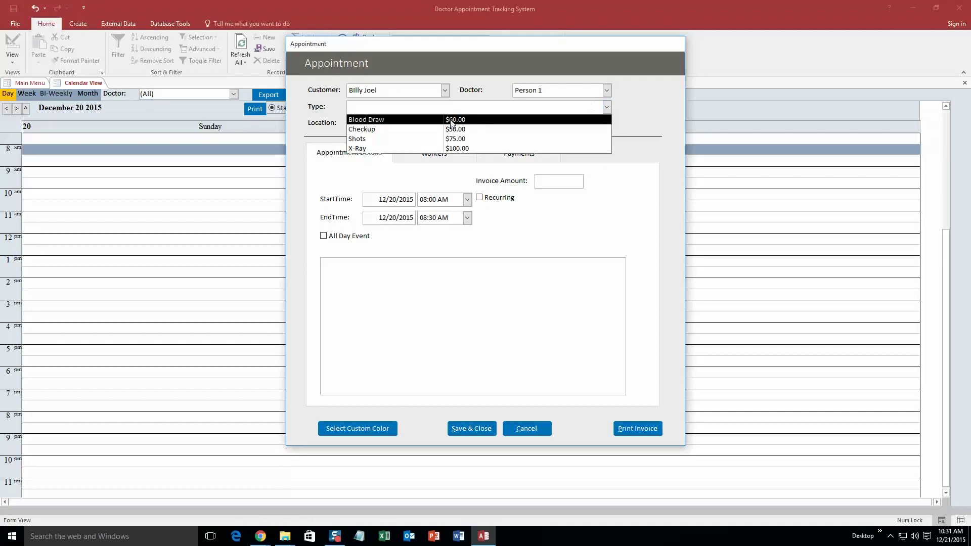
left_click(455, 119)
left_click(608, 124)
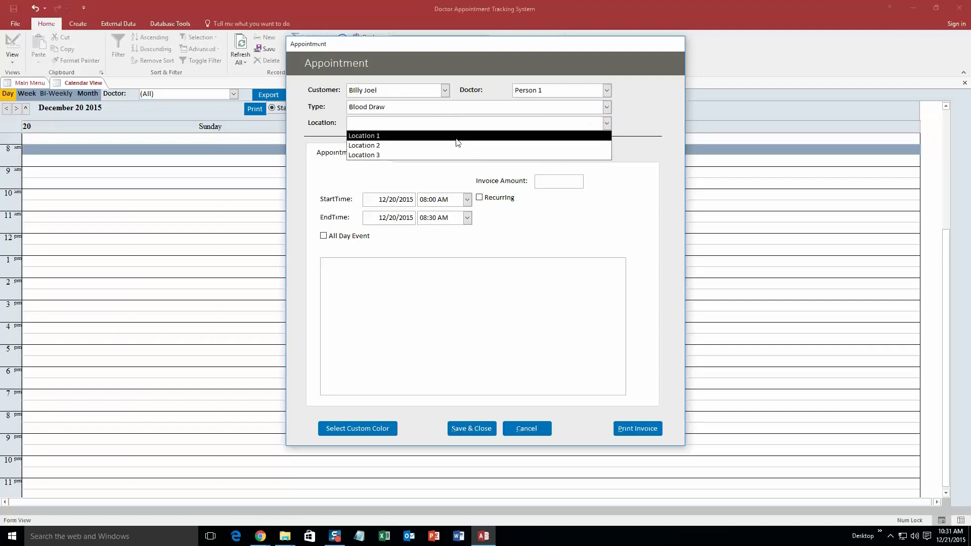
left_click(456, 133)
left_click(467, 218)
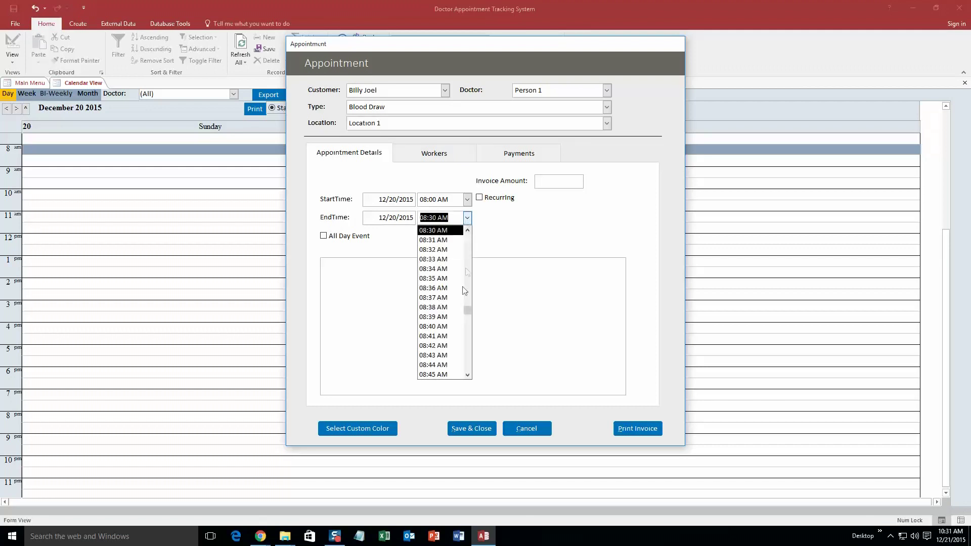
scroll(442, 341, "down", 4)
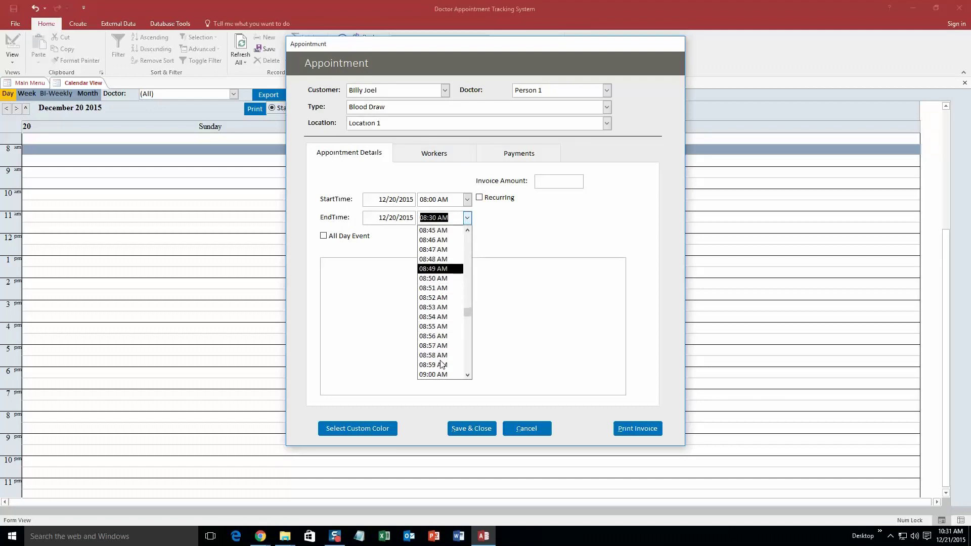
scroll(440, 371, "down", 1)
left_click(439, 376)
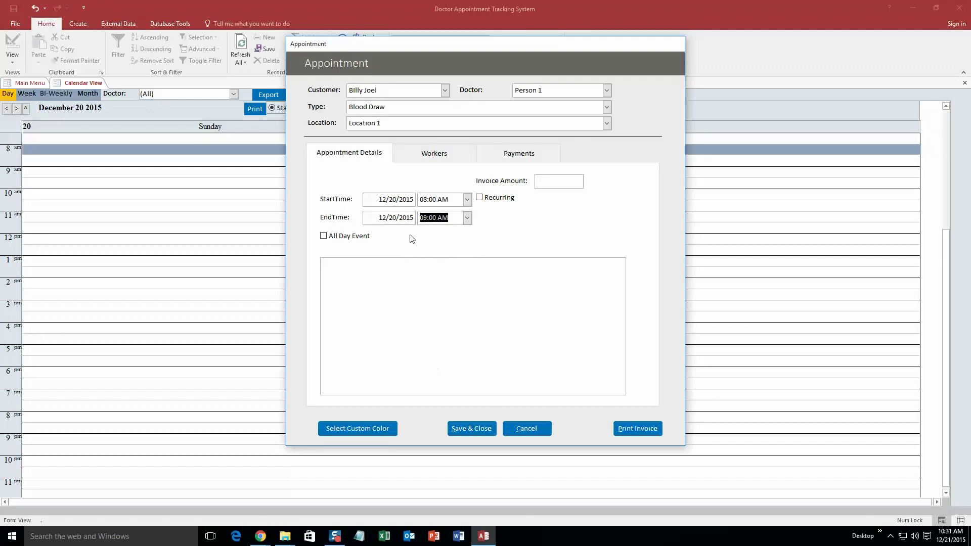
Assign Person 1 as a worker on the appointment's Workers tab
left_click(438, 155)
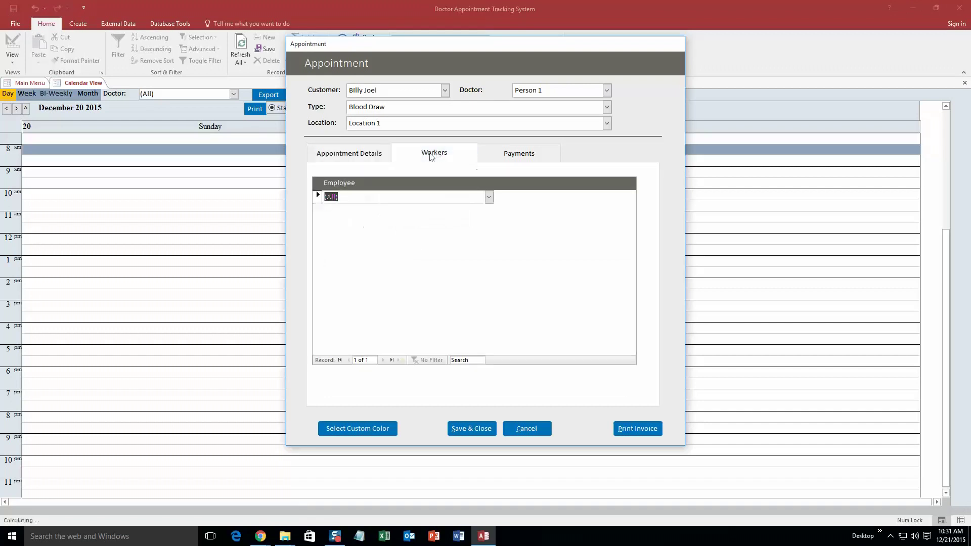
left_click(490, 197)
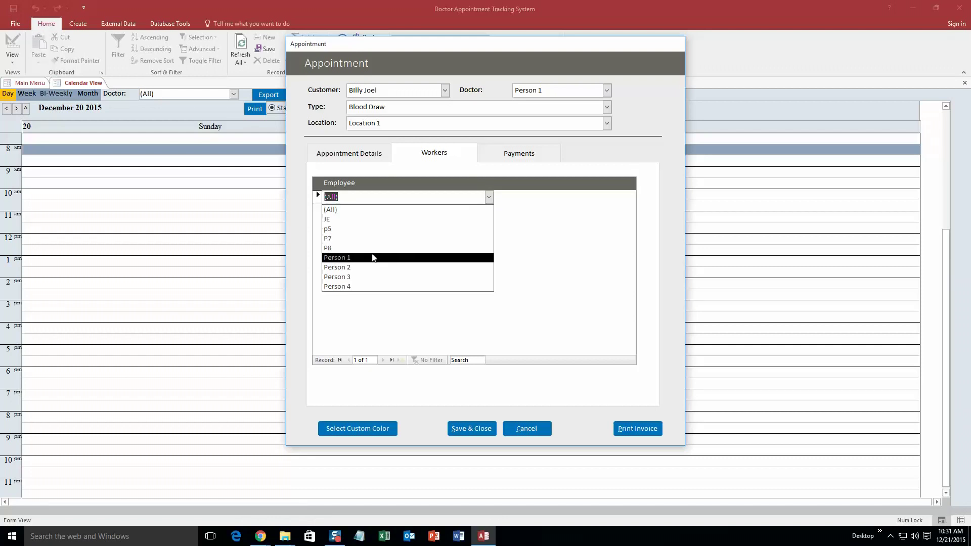
left_click(372, 257)
left_click(489, 210)
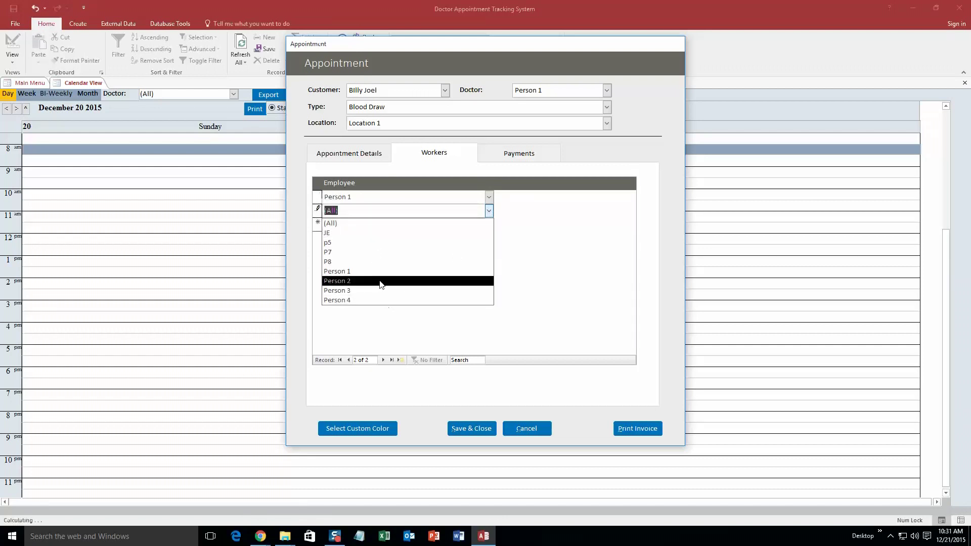
left_click(379, 281)
Check the Payments tab's billing methods without choosing one, then return to Appointment Details
left_click(520, 154)
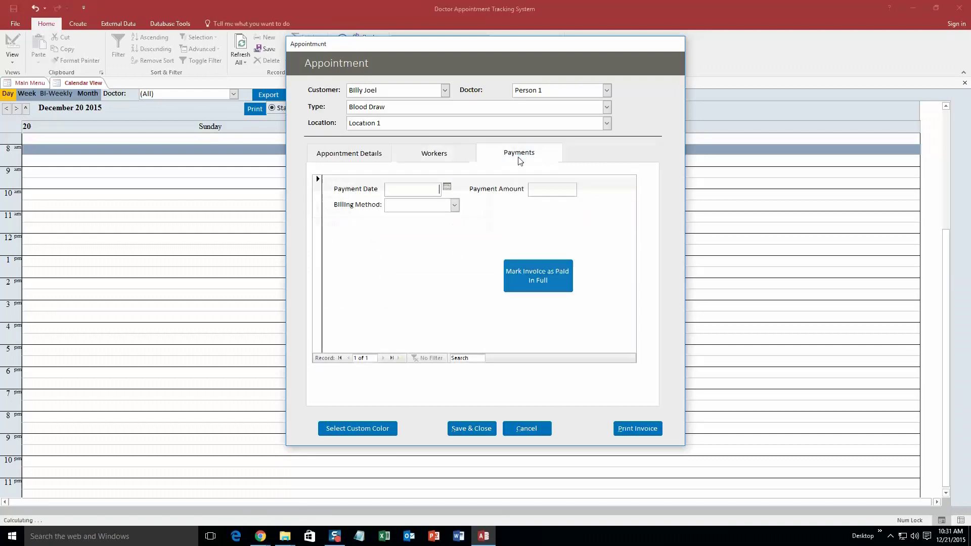
left_click(455, 205)
left_click(454, 205)
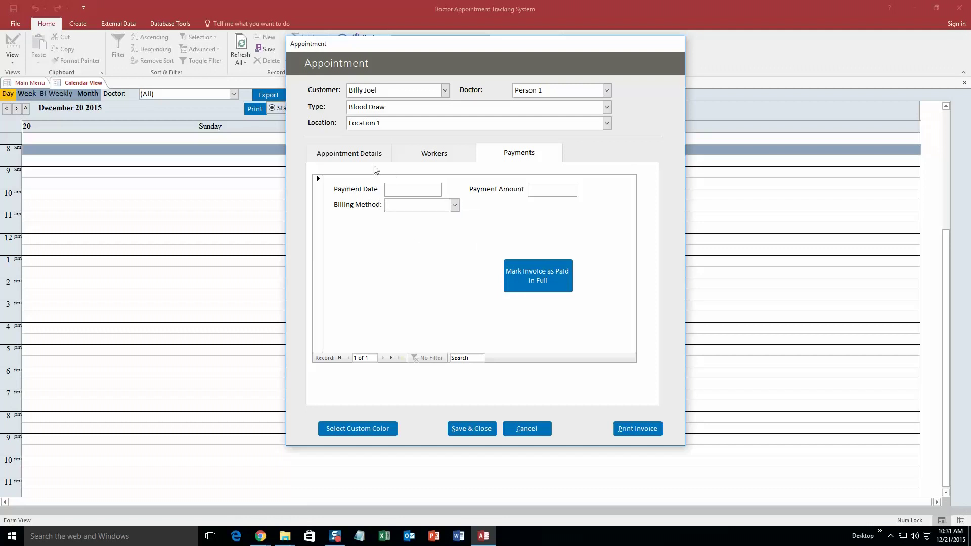
left_click(360, 155)
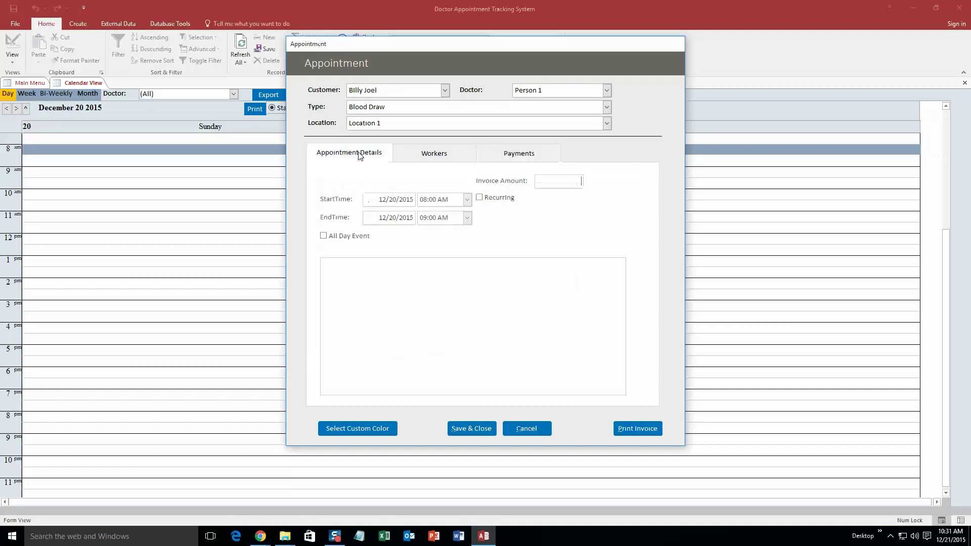
Pick the orange swatch as the appointment's custom colour, then save and close it
left_click(371, 427)
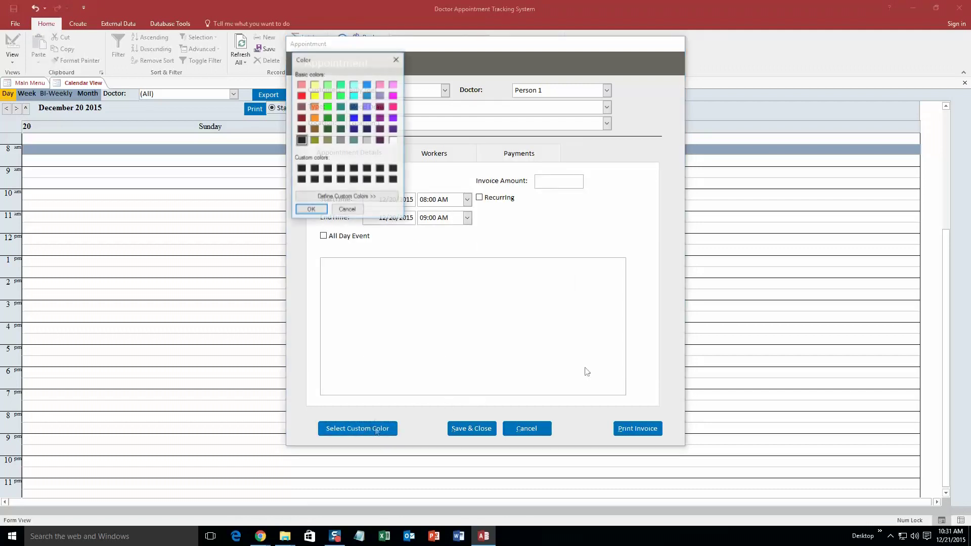
left_click(315, 119)
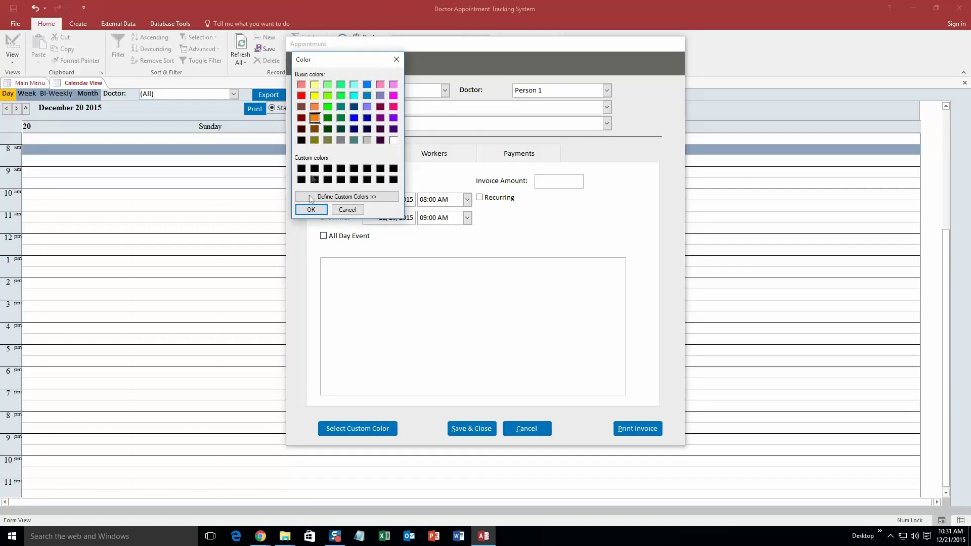
left_click(311, 210)
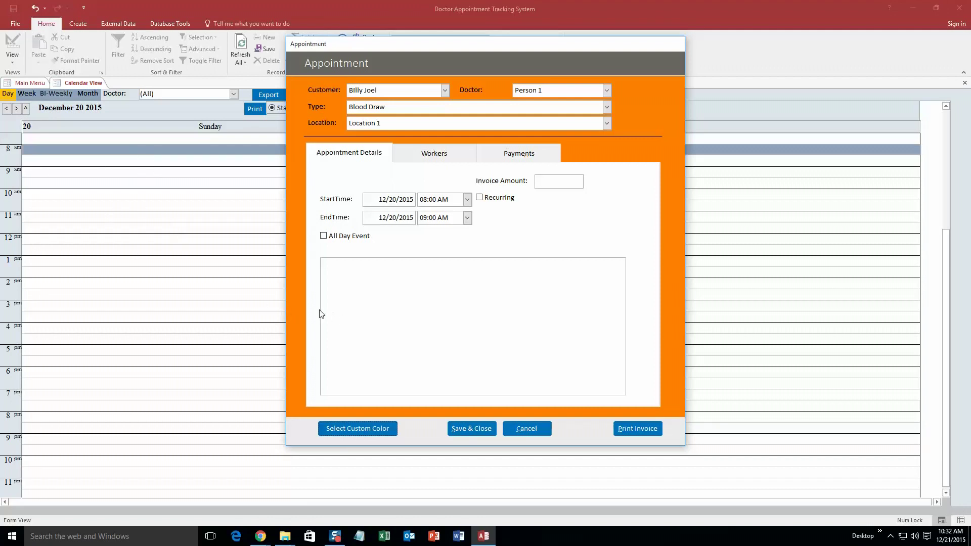
left_click(471, 429)
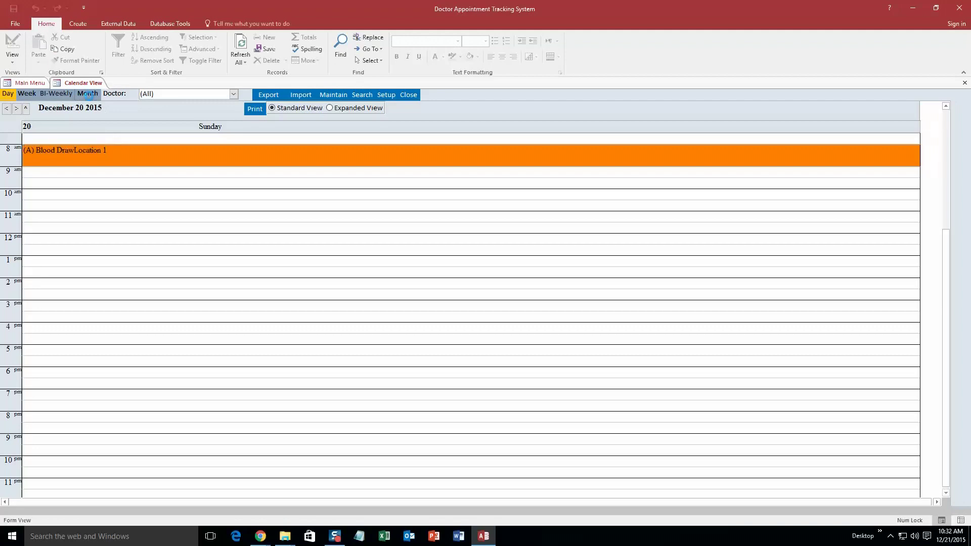
Check the Blood Draw on the December 2015 month calendar, then close the calendar view
left_click(87, 93)
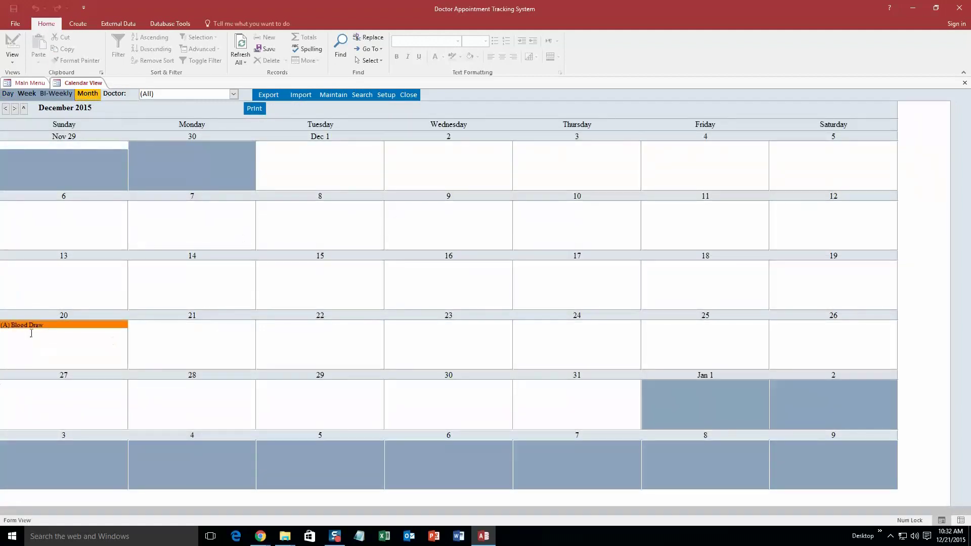
right_click(76, 83)
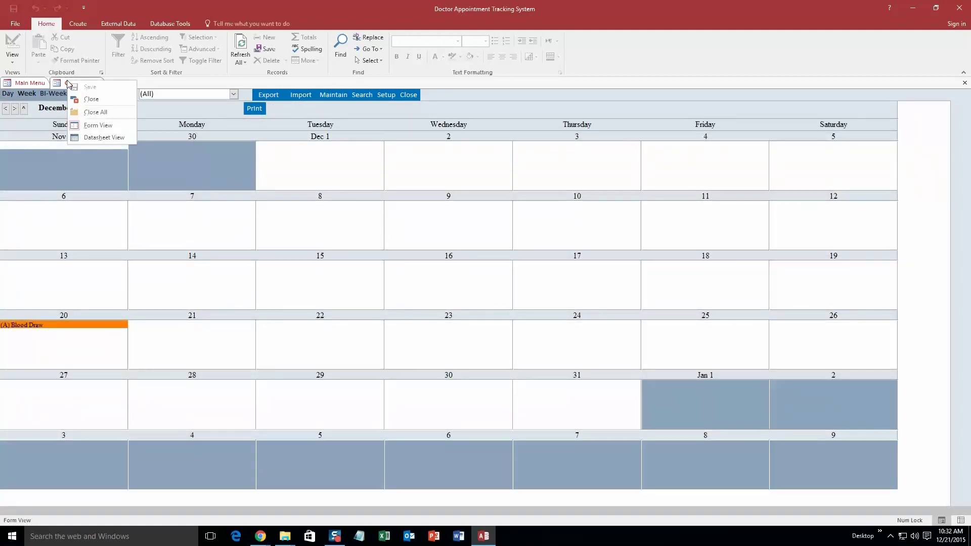
left_click(92, 100)
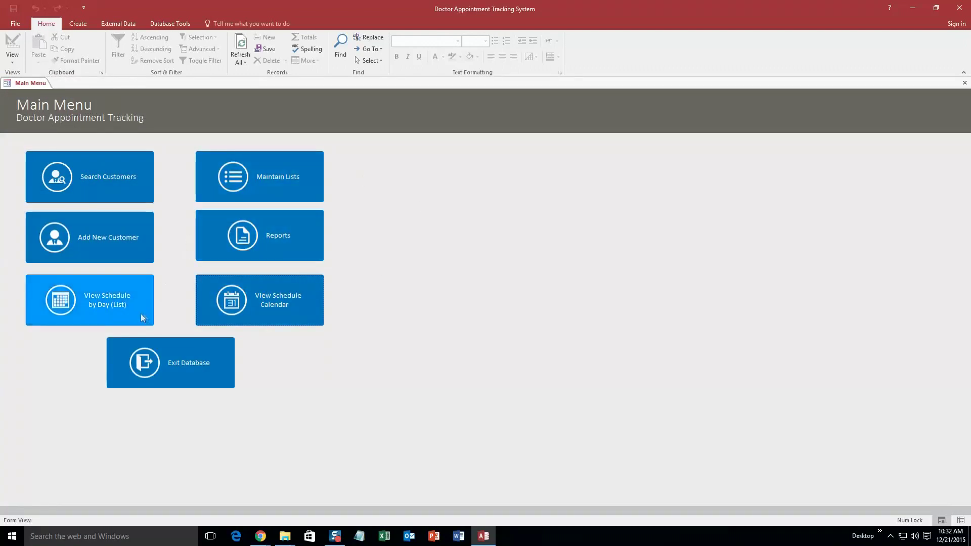
Open the schedule list search and run a first search starting 12/21/2015
left_click(99, 303)
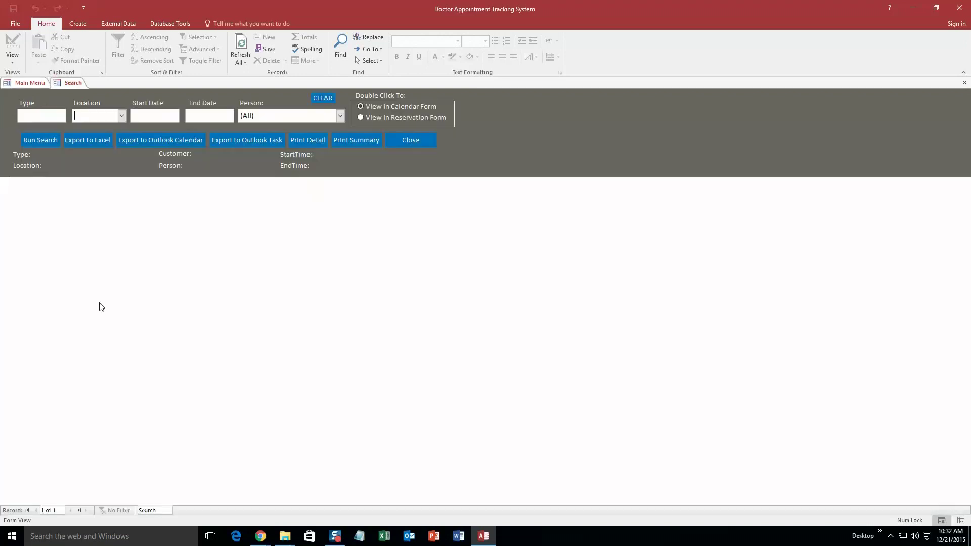
left_click(122, 115)
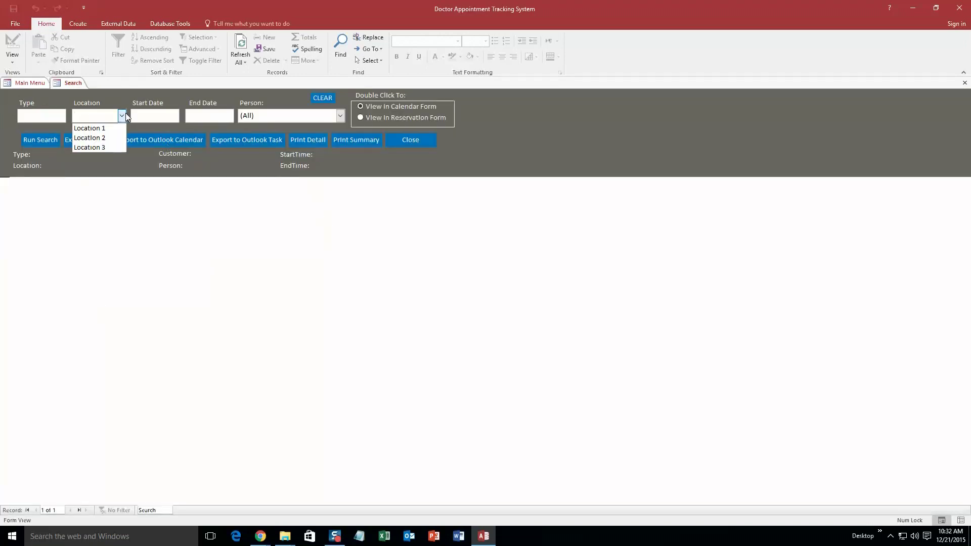
left_click(155, 116)
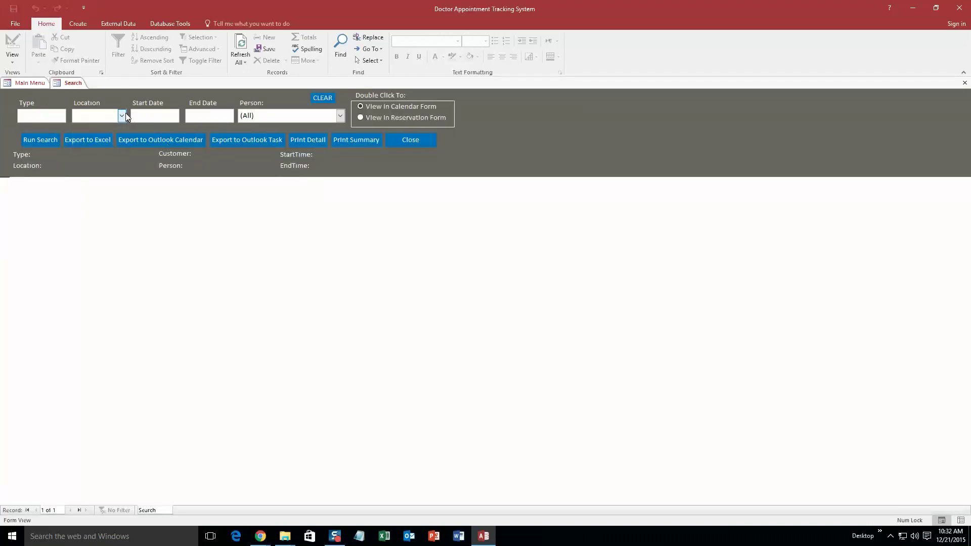
left_click(184, 116)
left_click(143, 194)
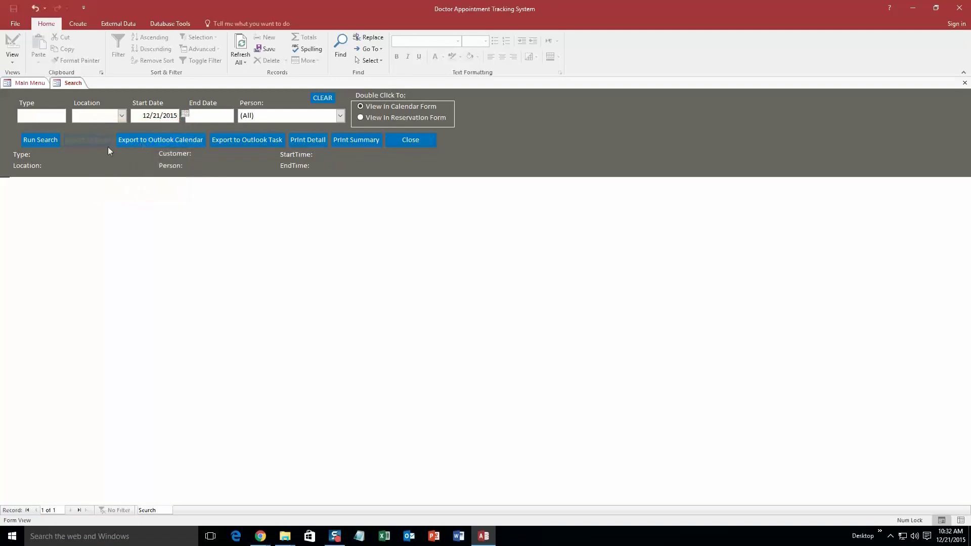
left_click(40, 139)
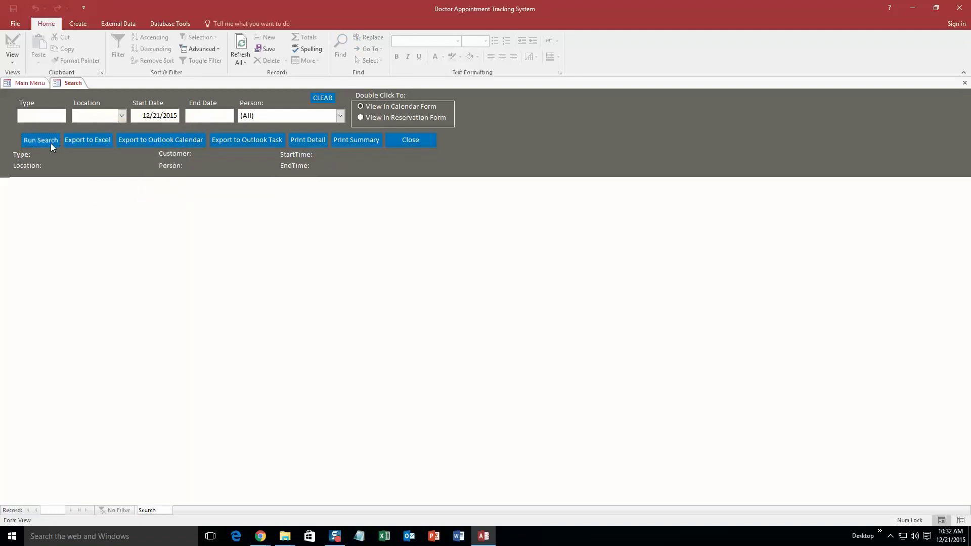
left_click(30, 83)
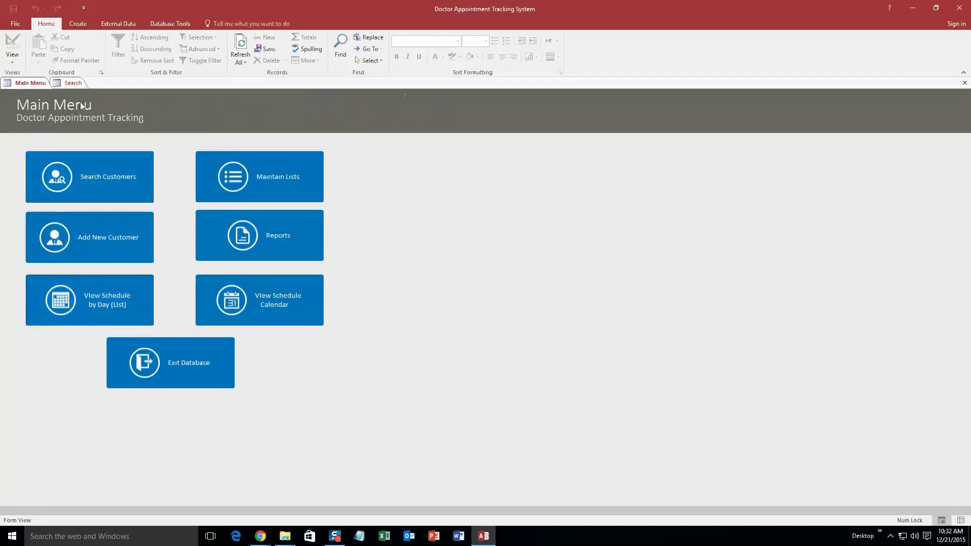
left_click(74, 82)
Search Location 1 appointments with the start date cleared
left_click(209, 116)
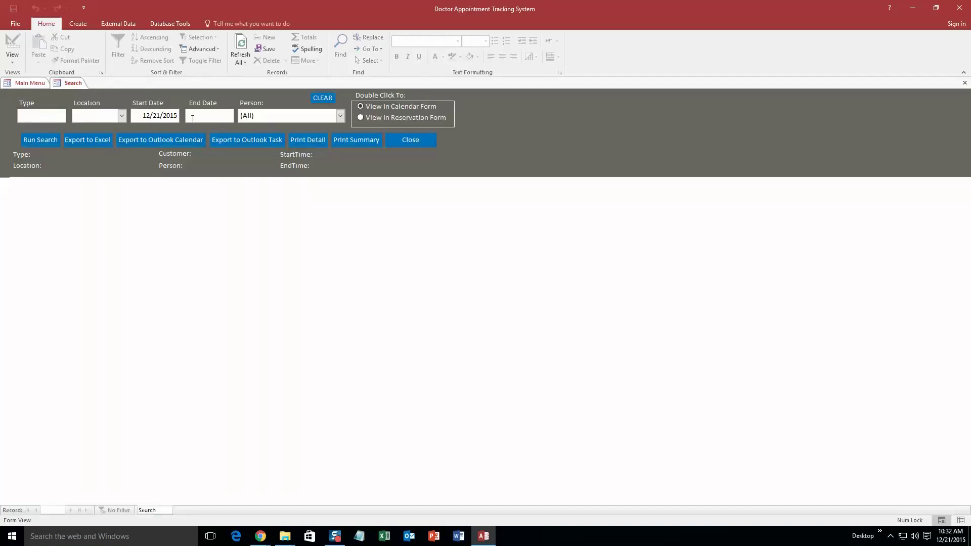
left_click(121, 116)
left_click(90, 125)
left_click(162, 116)
left_click_drag(175, 115, 143, 115)
key("Delete")
left_click(41, 139)
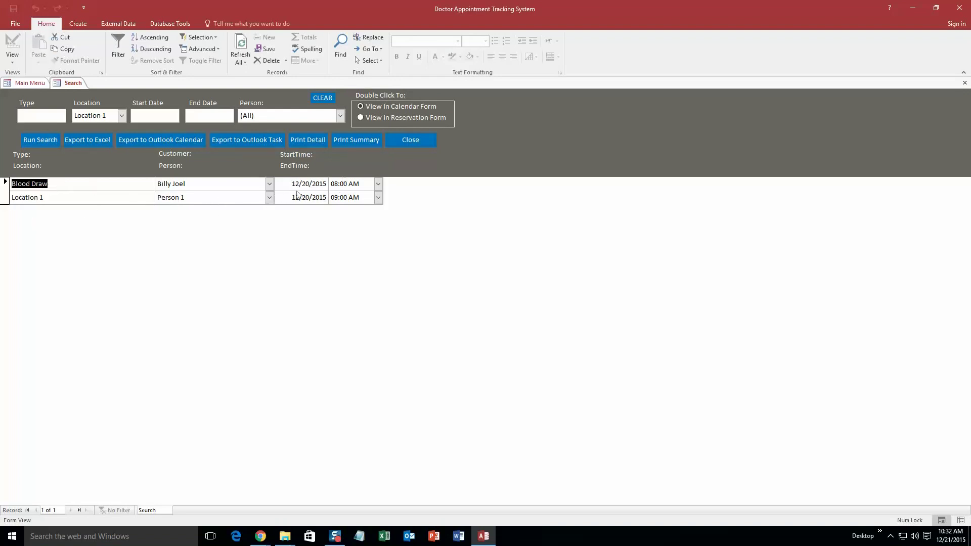
Rerun the Location 1 search from 12/20/2015, then close the Search form
left_click(163, 116)
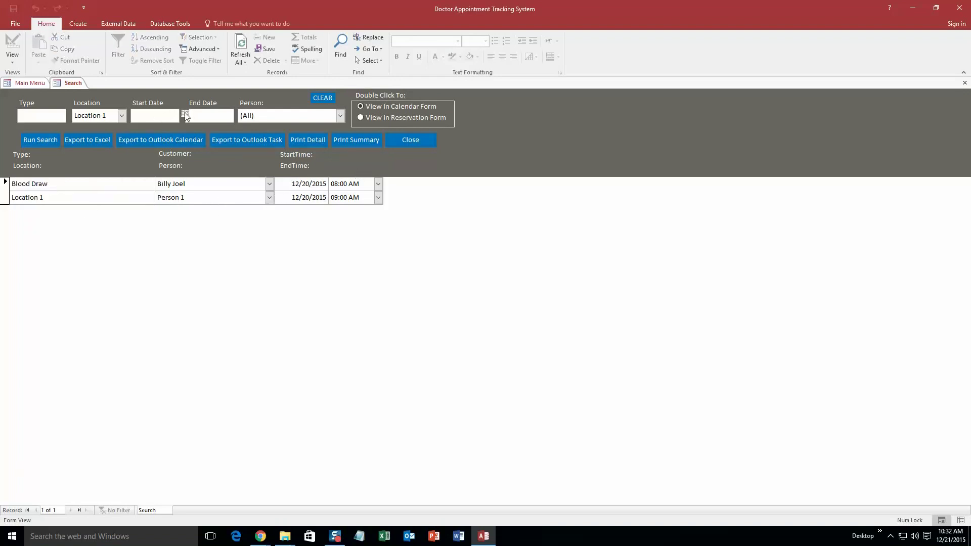
left_click(185, 116)
left_click(110, 166)
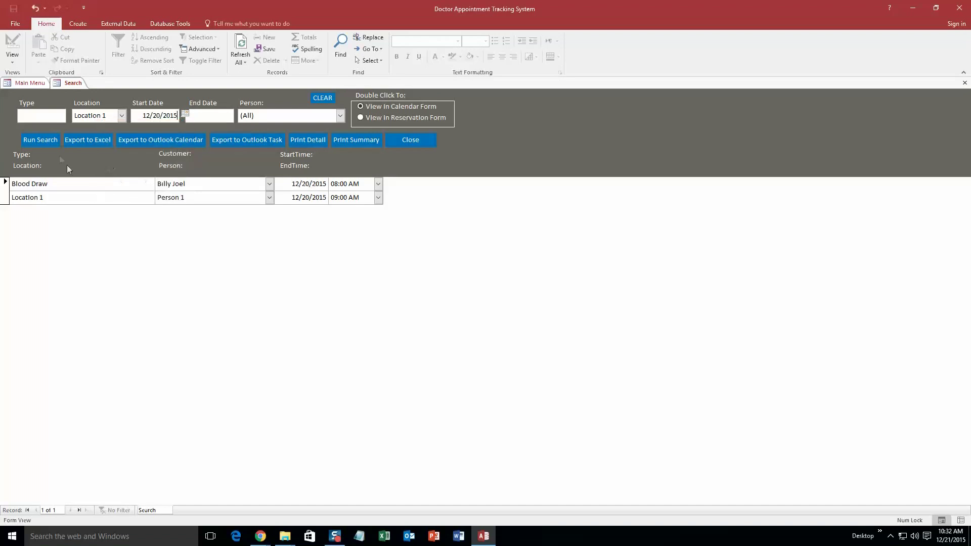
left_click(32, 139)
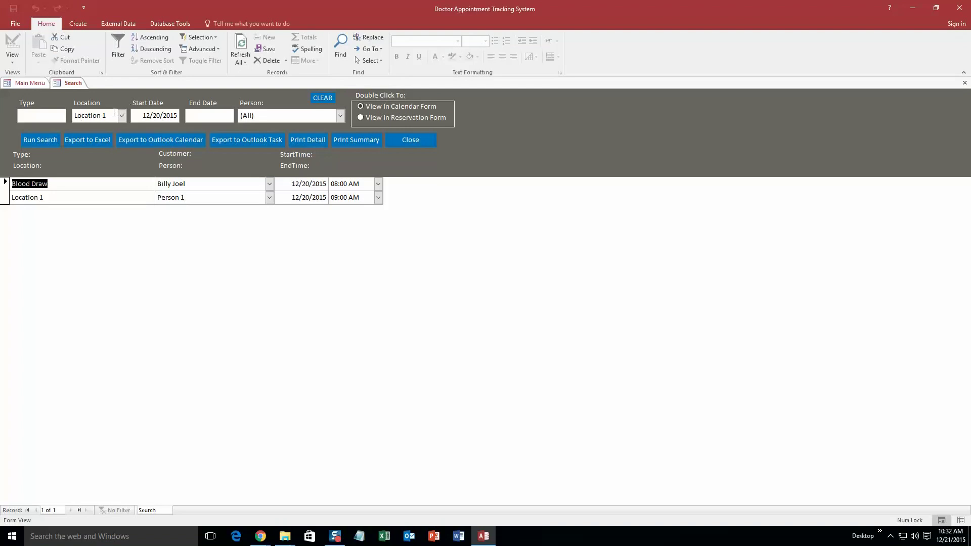
right_click(72, 85)
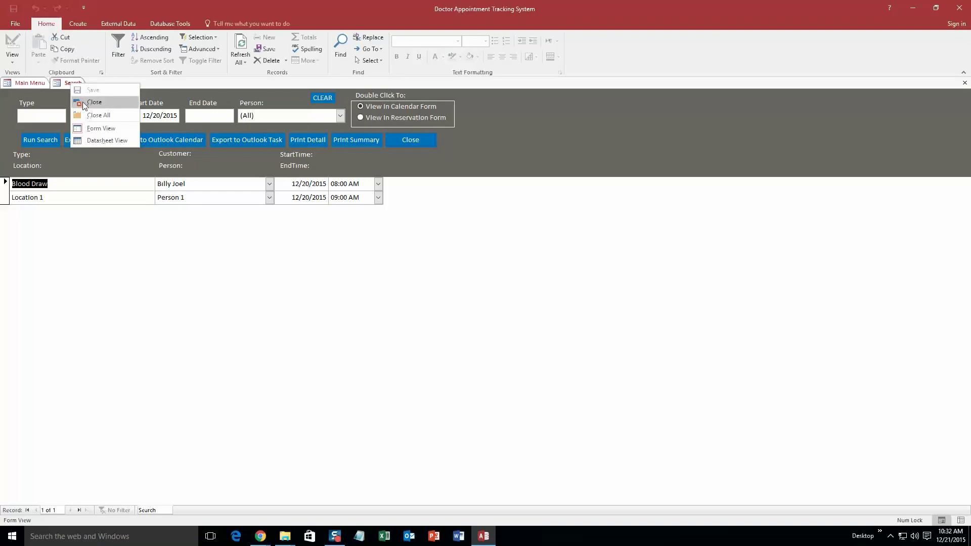
left_click(92, 100)
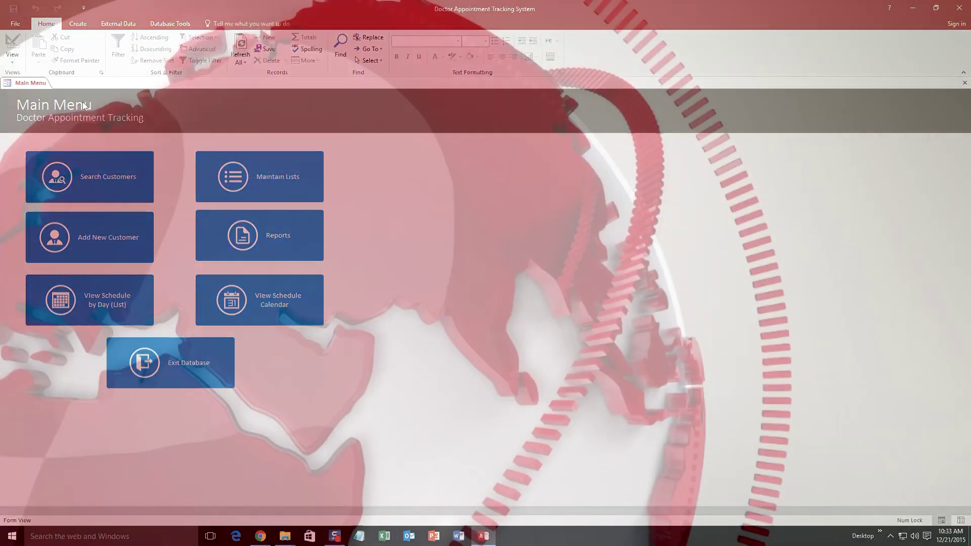